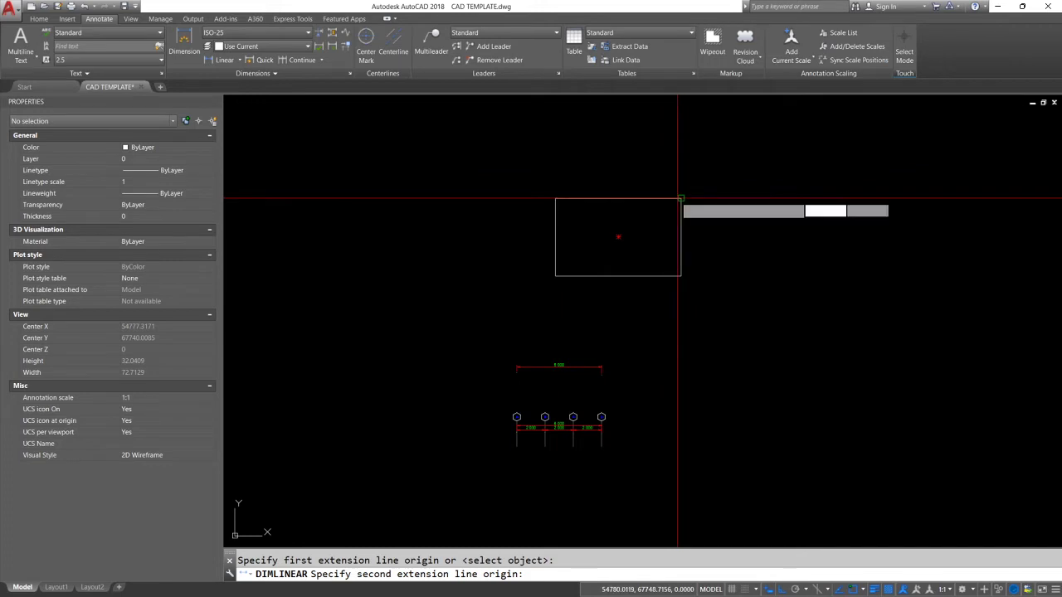
click(679, 198)
scroll(586, 185, up, 4)
key(Escape)
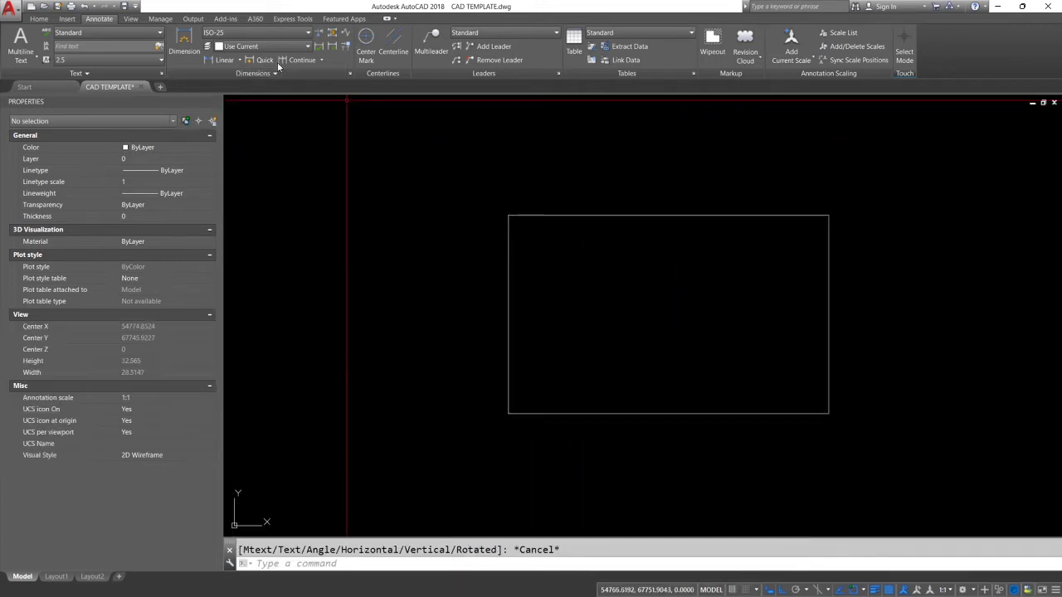
- Make s 100 the current dimension style
click(274, 33)
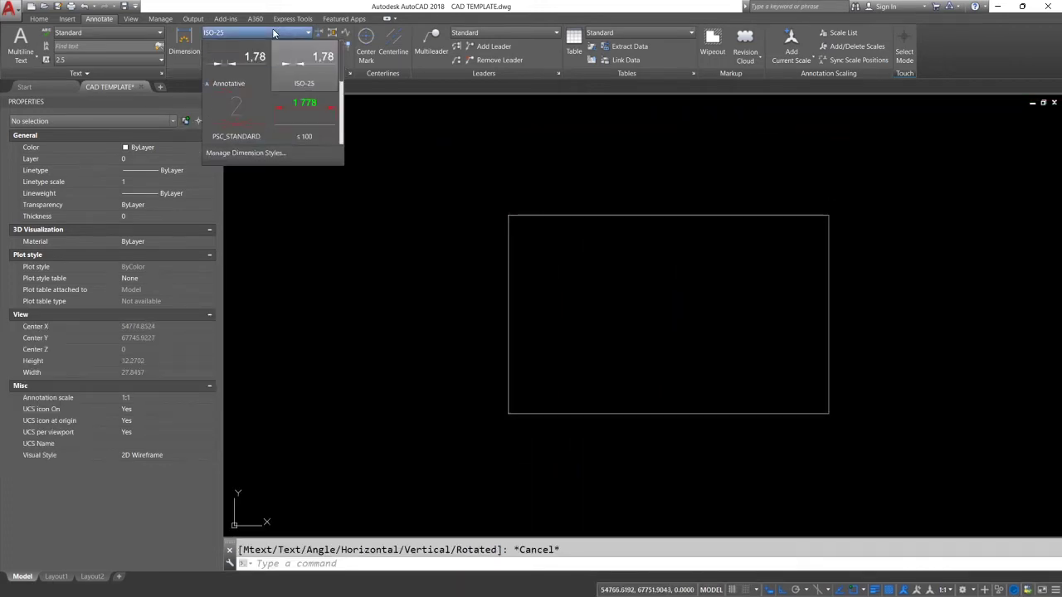
click(308, 118)
key(Escape)
- Add a linear dimension along the rectangle's upper edge, placing the dimension line just above it
text(dli)
key(Return)
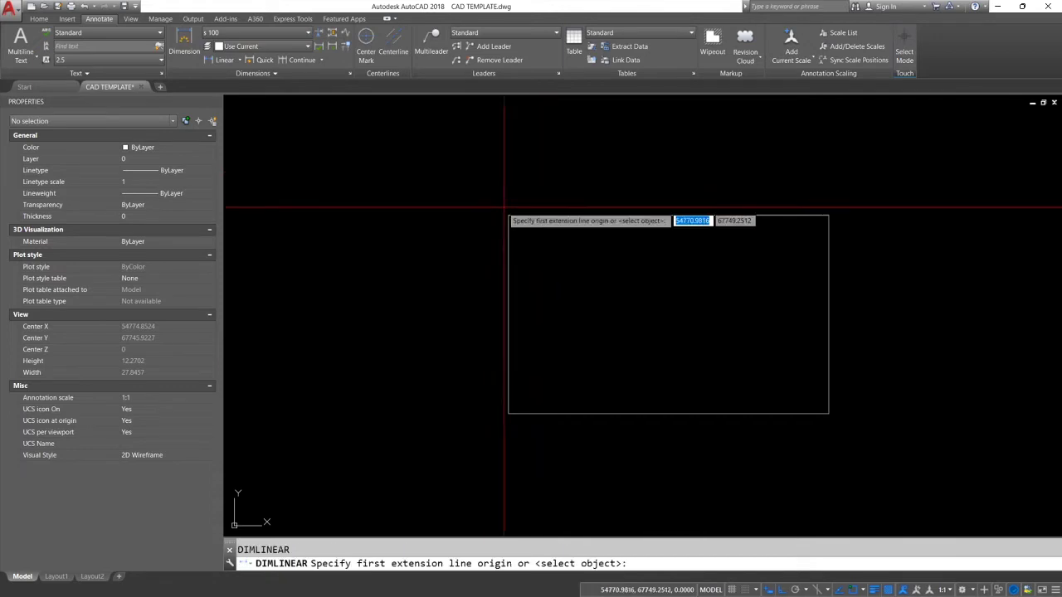
click(508, 216)
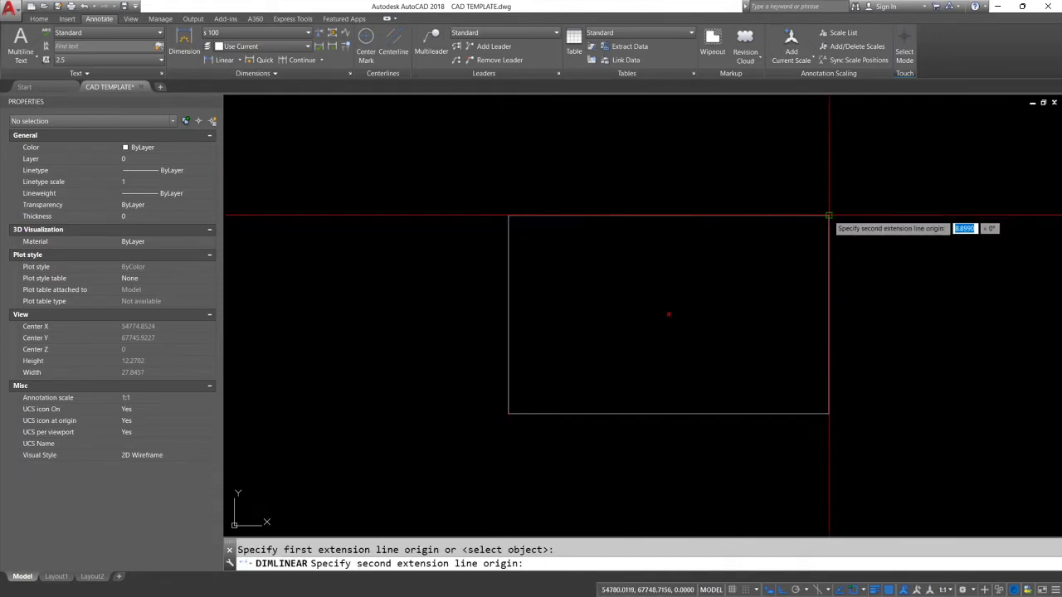
click(827, 216)
click(782, 192)
scroll(764, 190, up, 2)
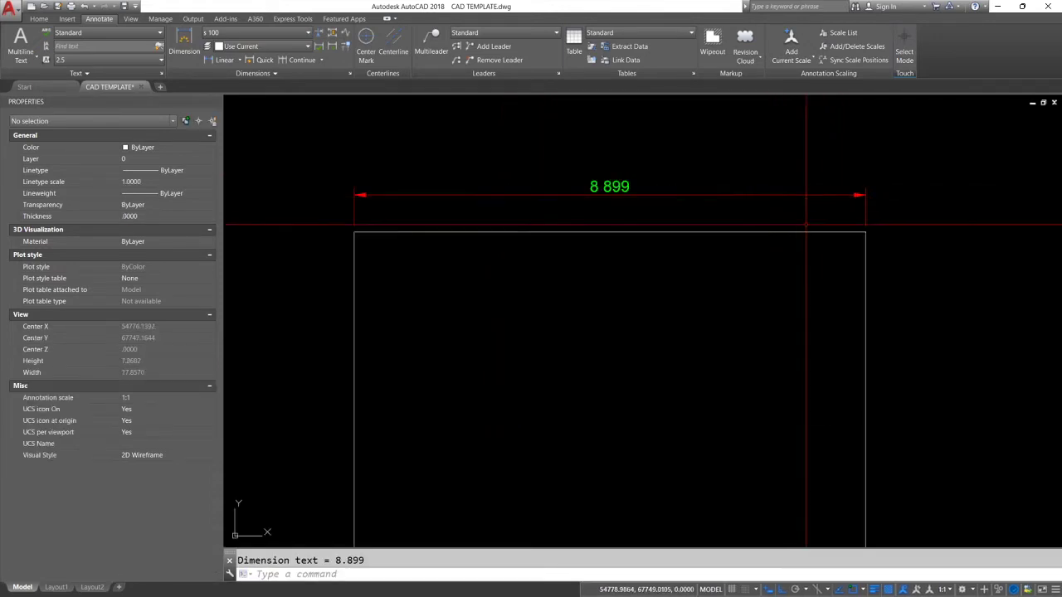
- Explode the linear dimension above the rectangle into separate objects
middle_drag(698, 224, 755, 220)
scroll(402, 215, up, 4)
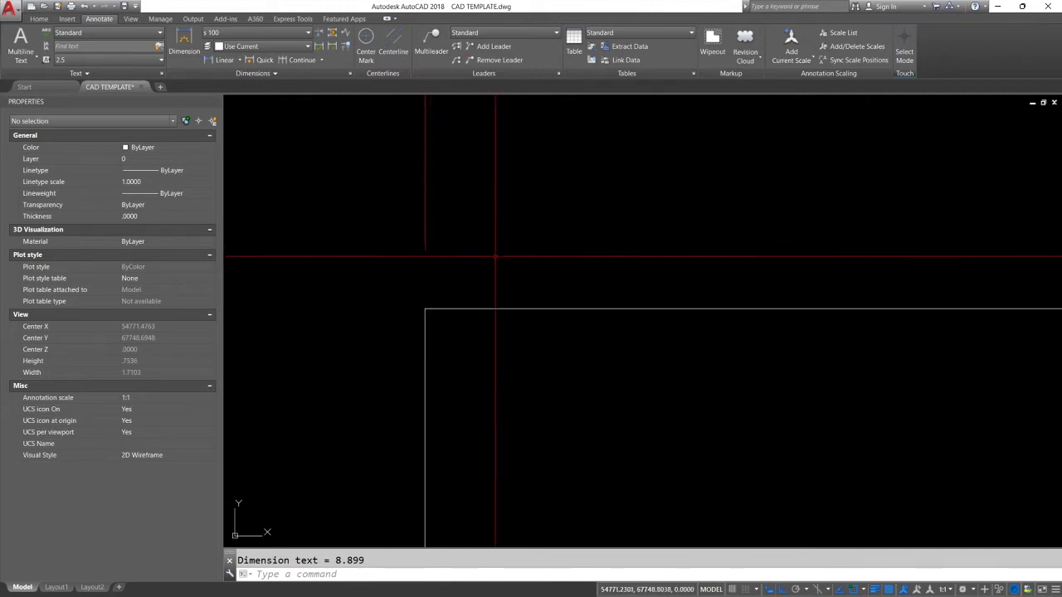
scroll(453, 224, down, 2)
middle_drag(453, 225, 448, 364)
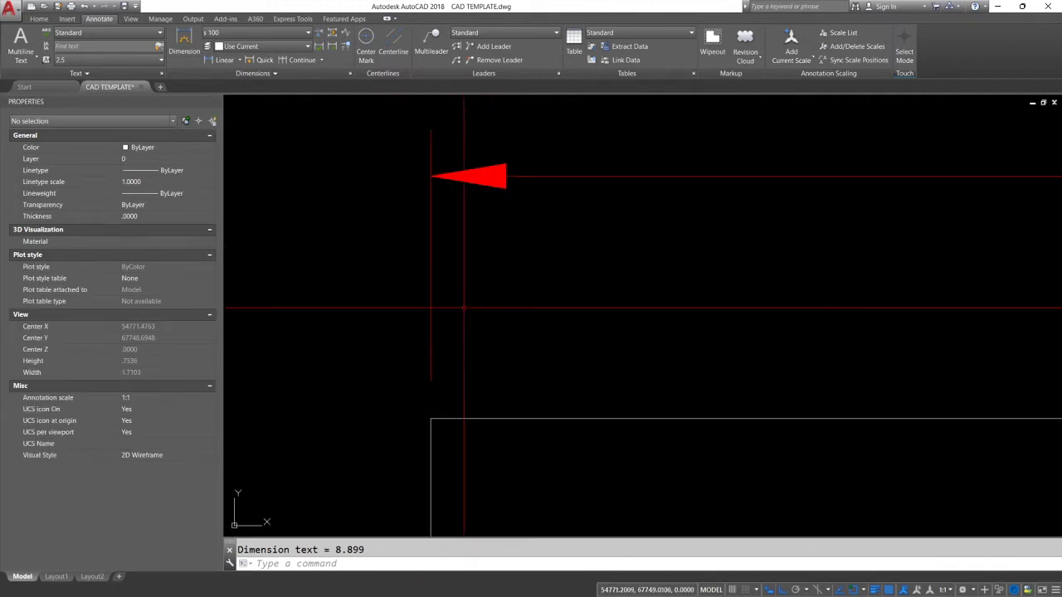
click(540, 330)
click(380, 142)
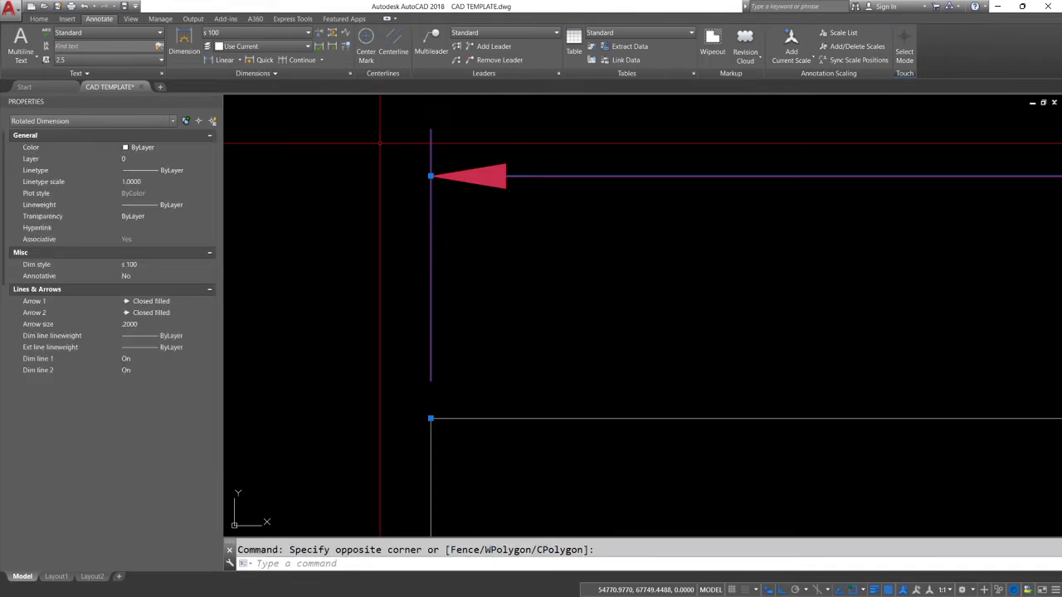
text(x)
key(Return)
key(Escape)
scroll(494, 261, down, 2)
click(491, 259)
key(Escape)
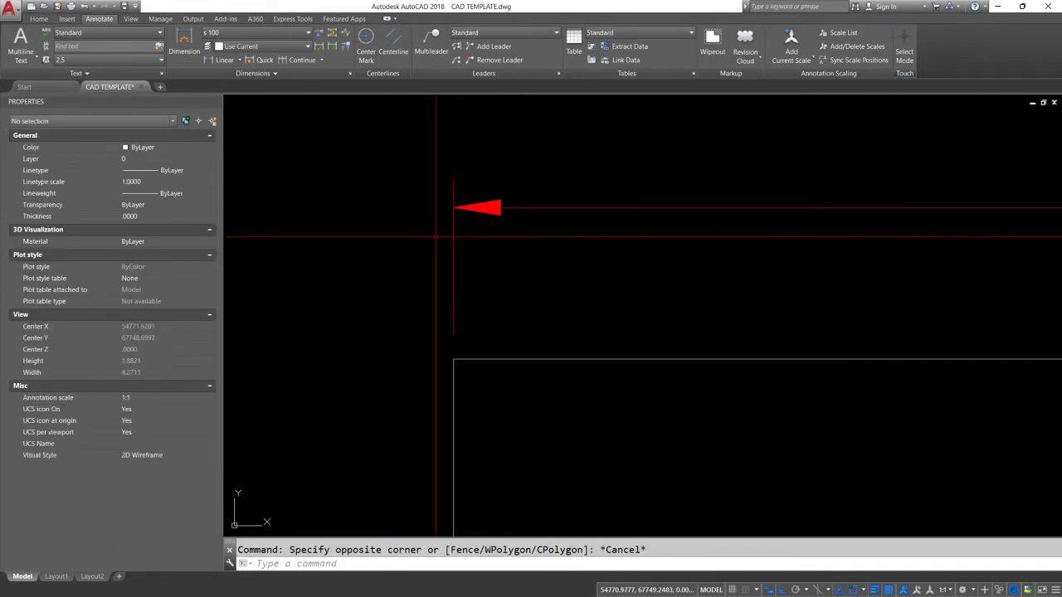
- Measure the left extension line from the arrowhead tip down to its lower end with a trial linear dimension
scroll(456, 195, up, 2)
text(dli)
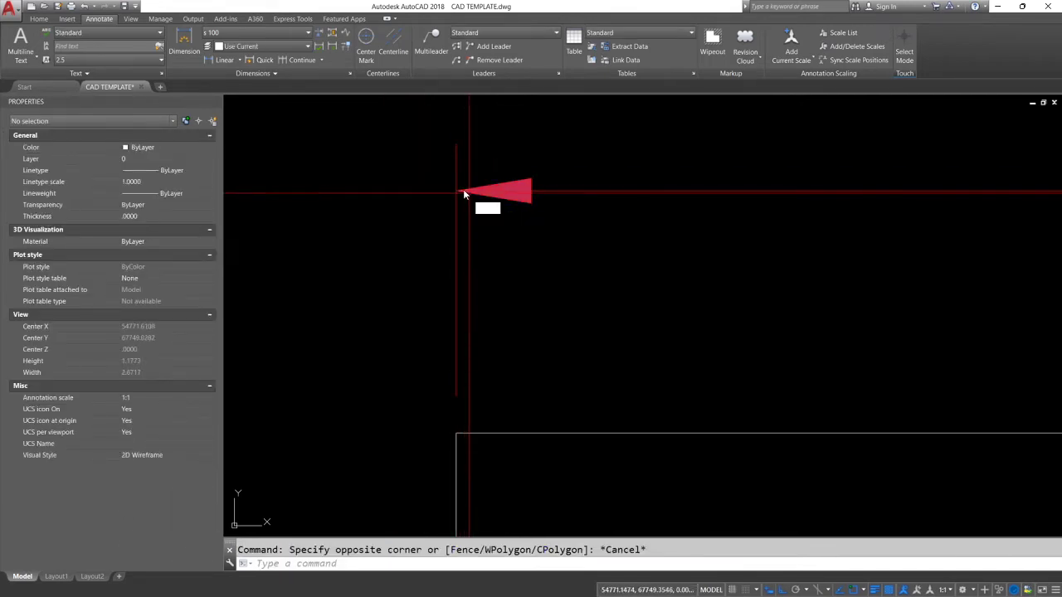
key(Return)
click(456, 192)
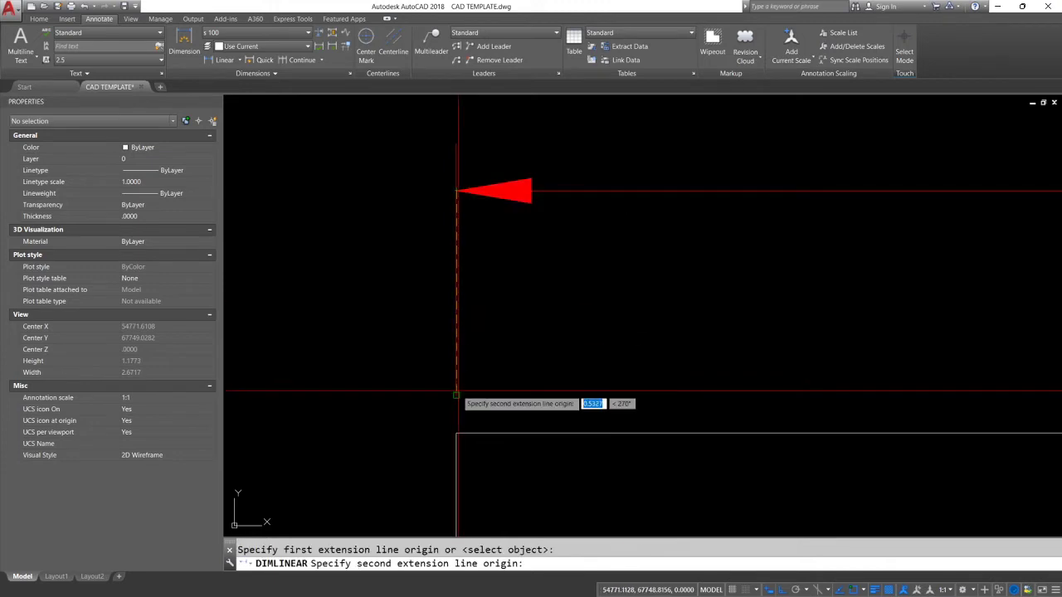
click(455, 405)
key(Escape)
- Measure how far the left extension line reaches above the dimension line with a trial linear dimension
key(Return)
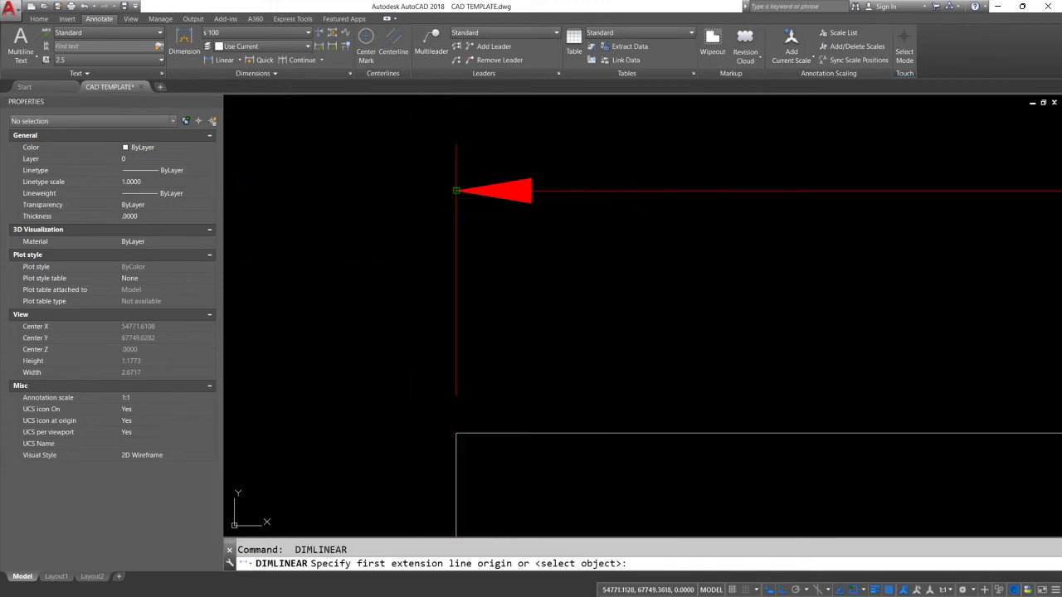
click(455, 190)
click(455, 154)
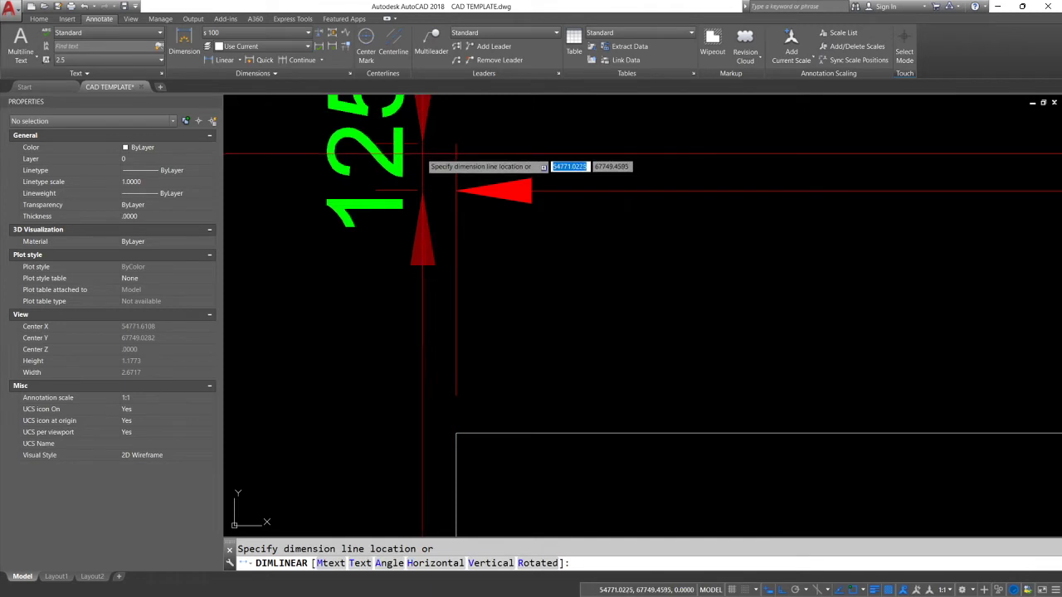
key(Escape)
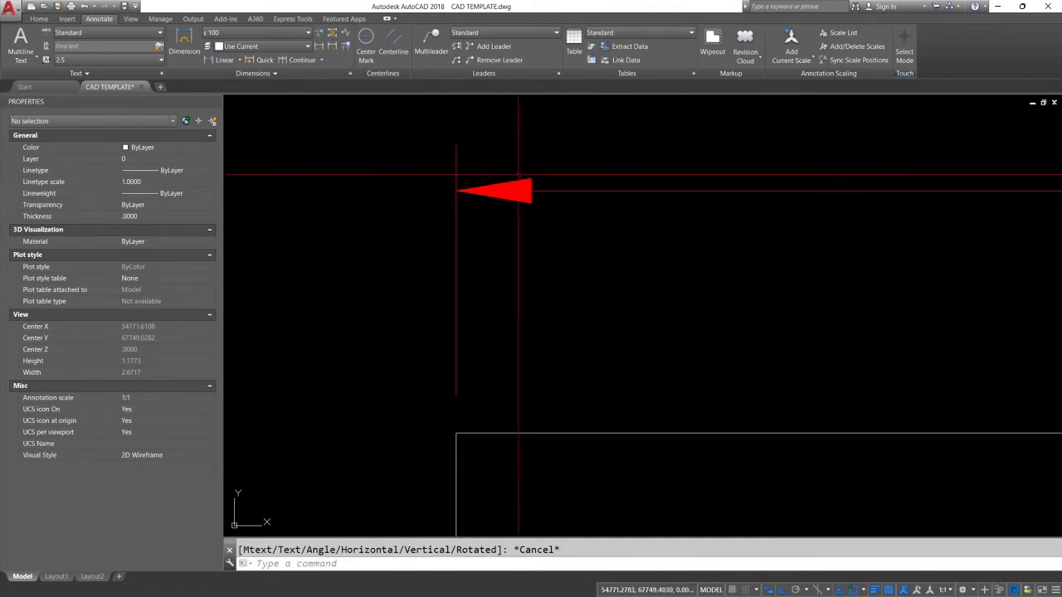
- Change the left arrowhead of the exploded dimension to Blue
click(520, 171)
click(456, 193)
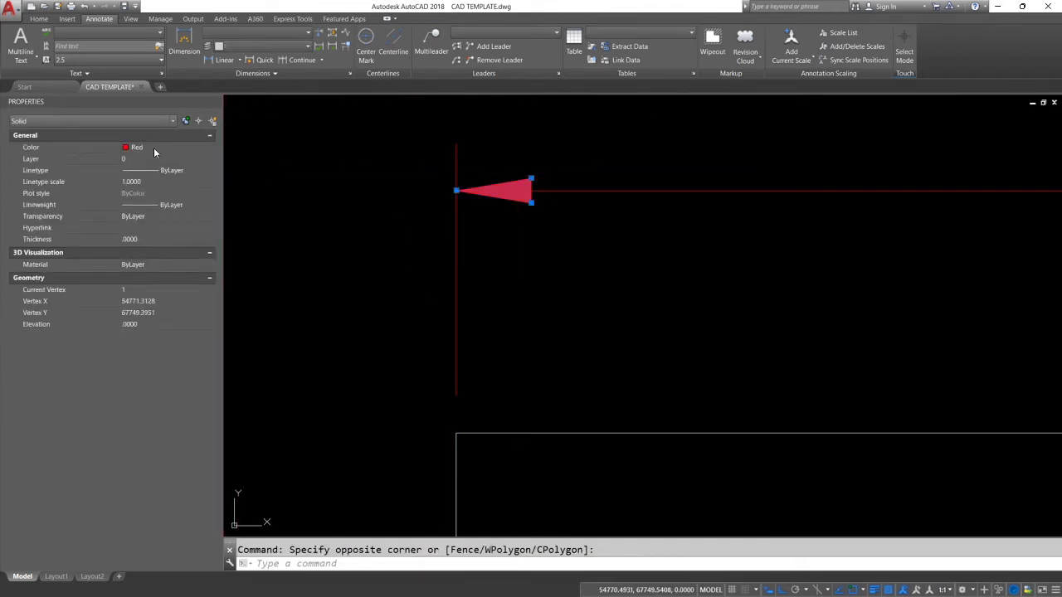
click(154, 148)
click(138, 214)
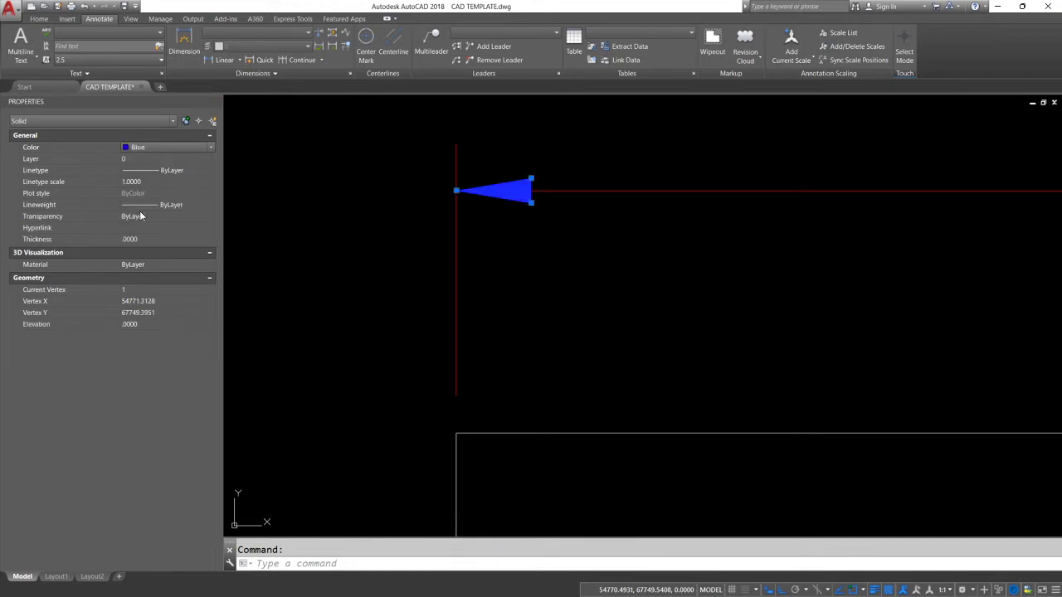
key(Escape)
- Examine the exploded dimension above the rectangle along its full length, including its text and both arrowheads
scroll(649, 229, down, 2)
middle_drag(673, 216, 396, 215)
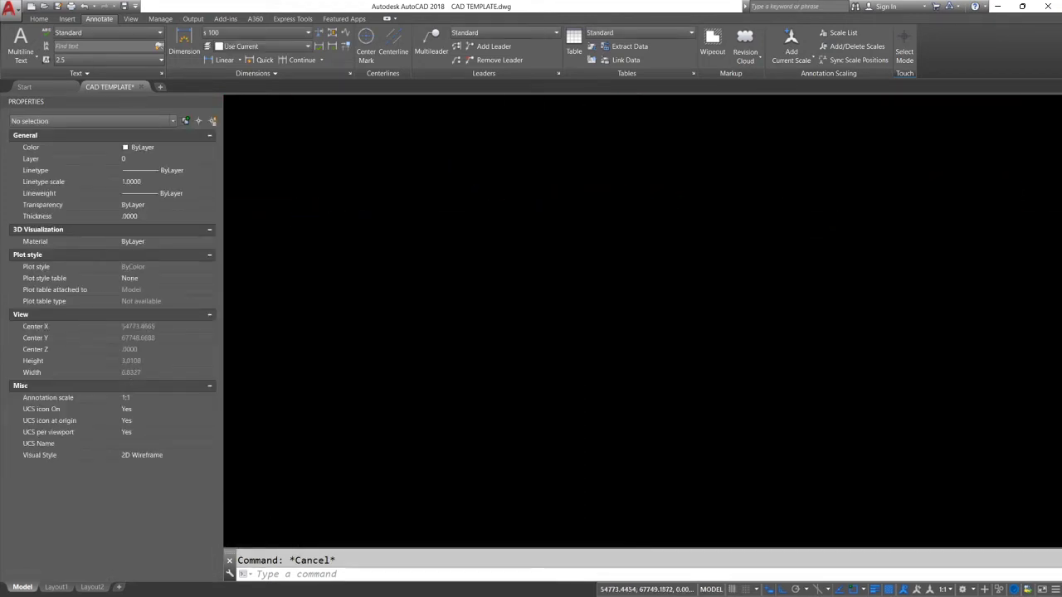
click(663, 199)
click(639, 249)
middle_drag(640, 249, 394, 281)
key(Escape)
scroll(705, 249, down, 2)
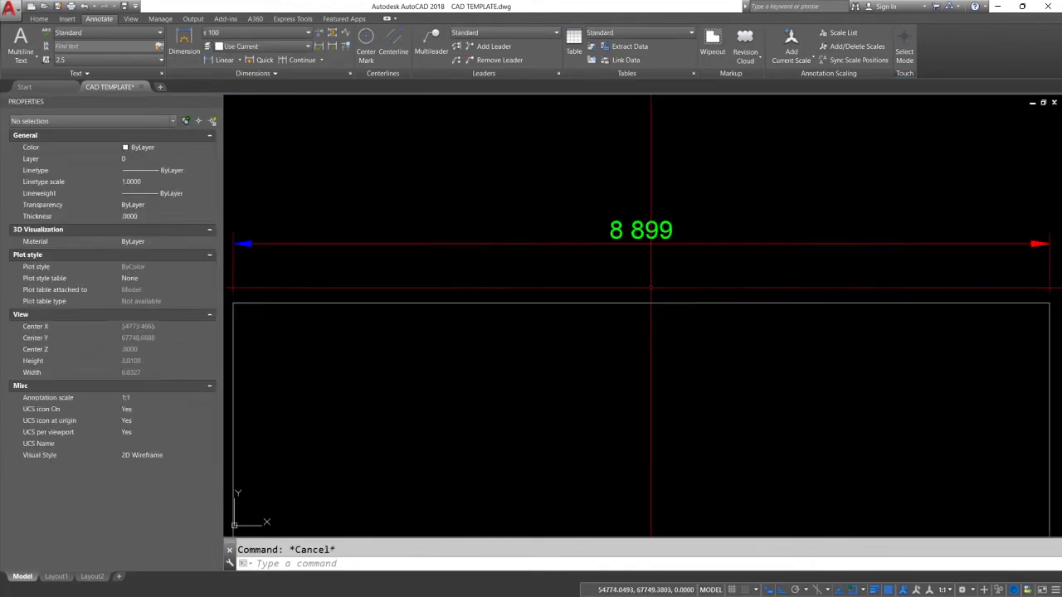
scroll(622, 313, down, 3)
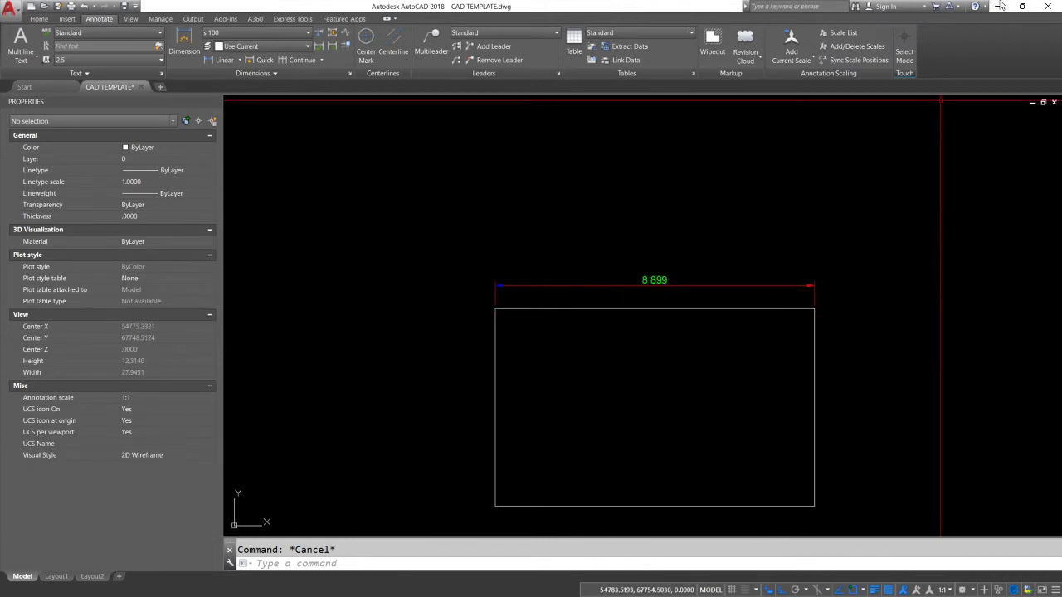
- Switch to 7-BASIC DIMENSIONING.pdf in Acrobat Reader and read the Dimension Line slide on page 4
click(1001, 6)
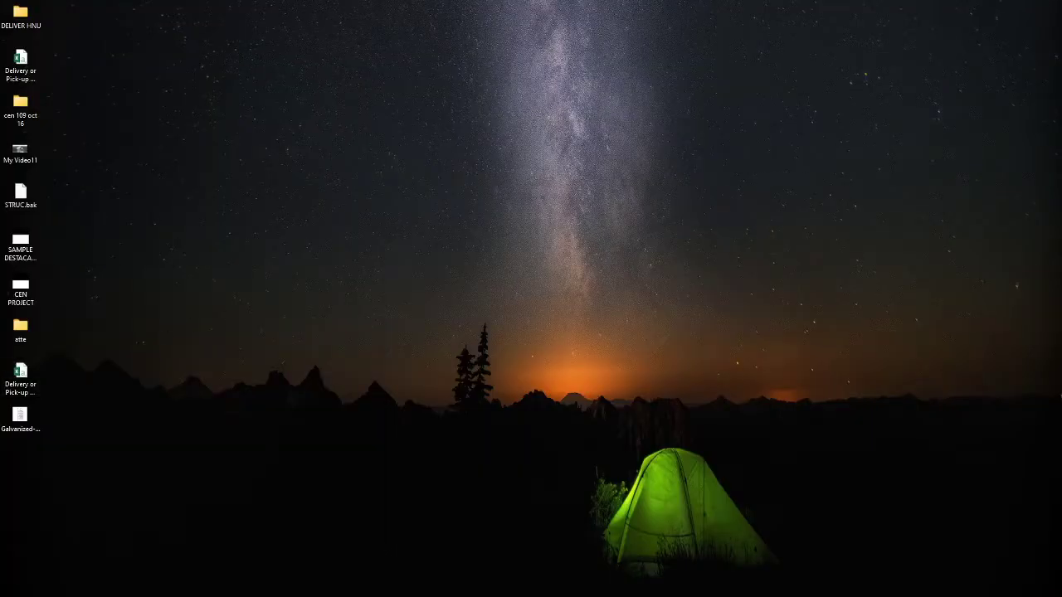
key(alt+Tab)
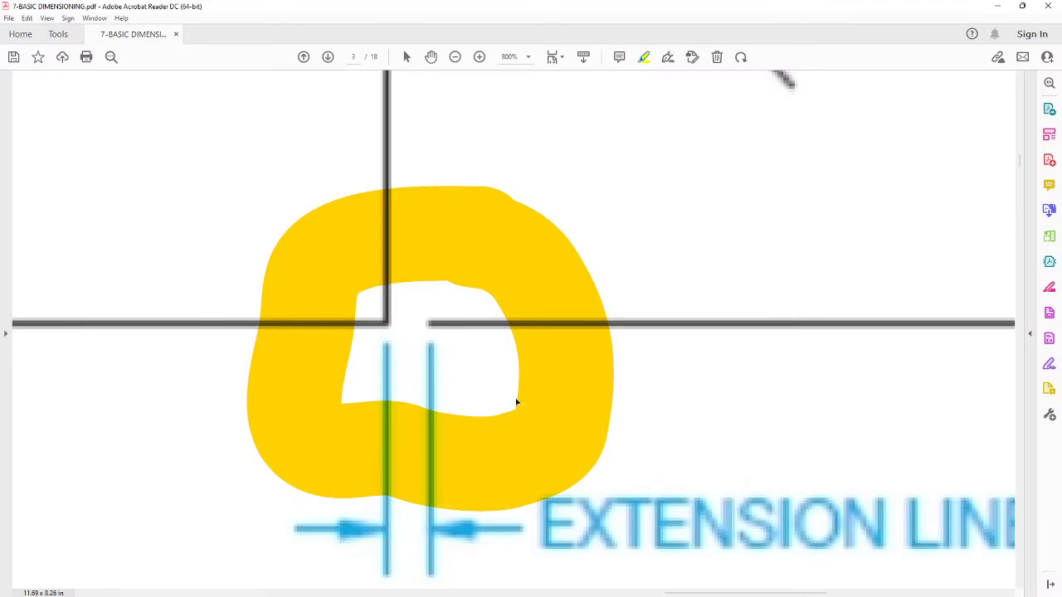
ctrl+scroll(516, 403, down, 6)
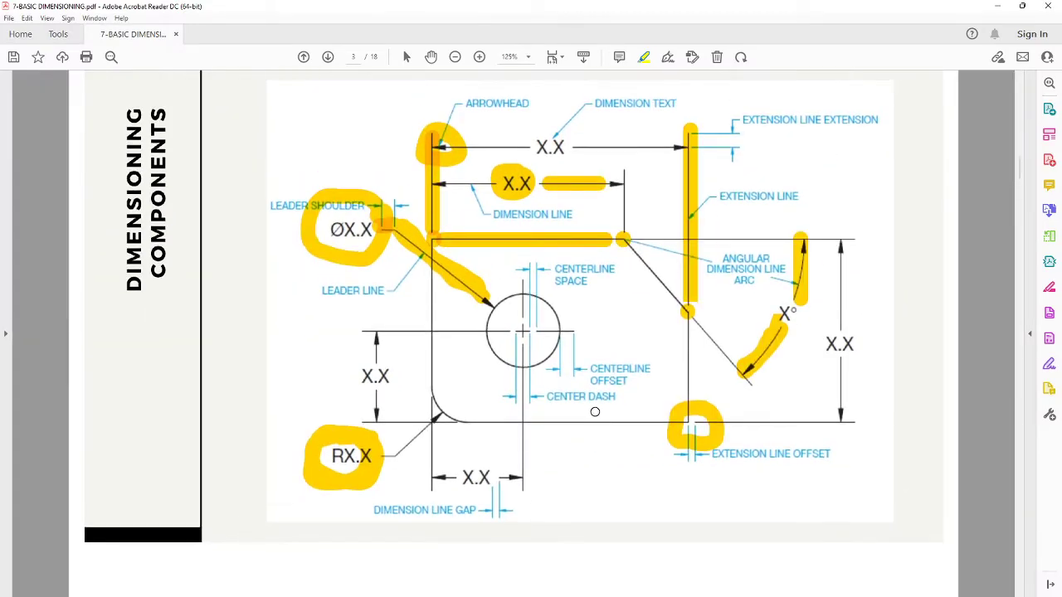
scroll(498, 349, down, 3)
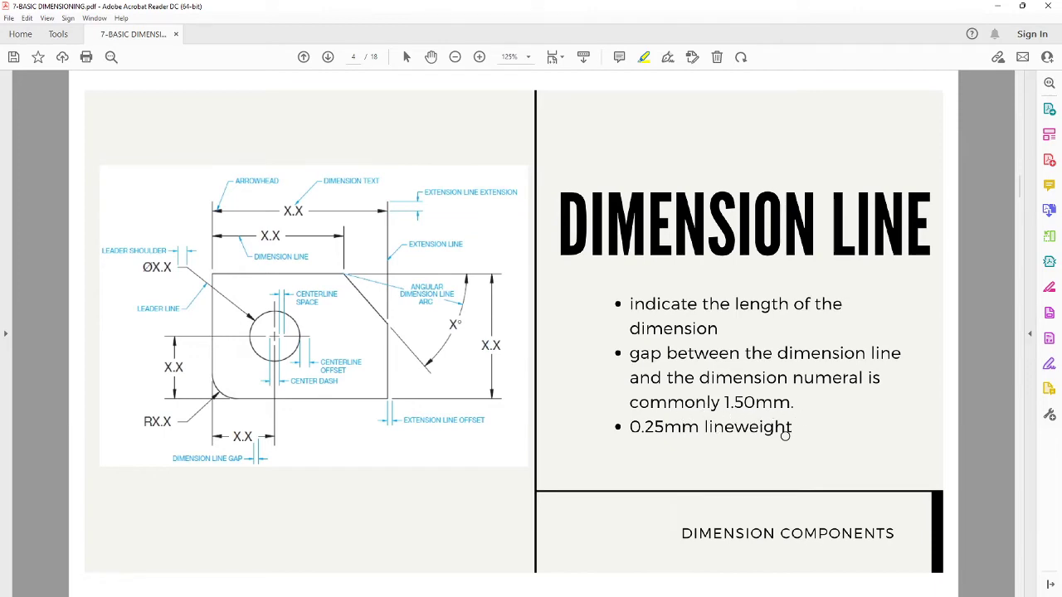
- Highlight the gap between the upper dimension line and its X.X dimension text in the diagram
ctrl+scroll(305, 194, up, 8)
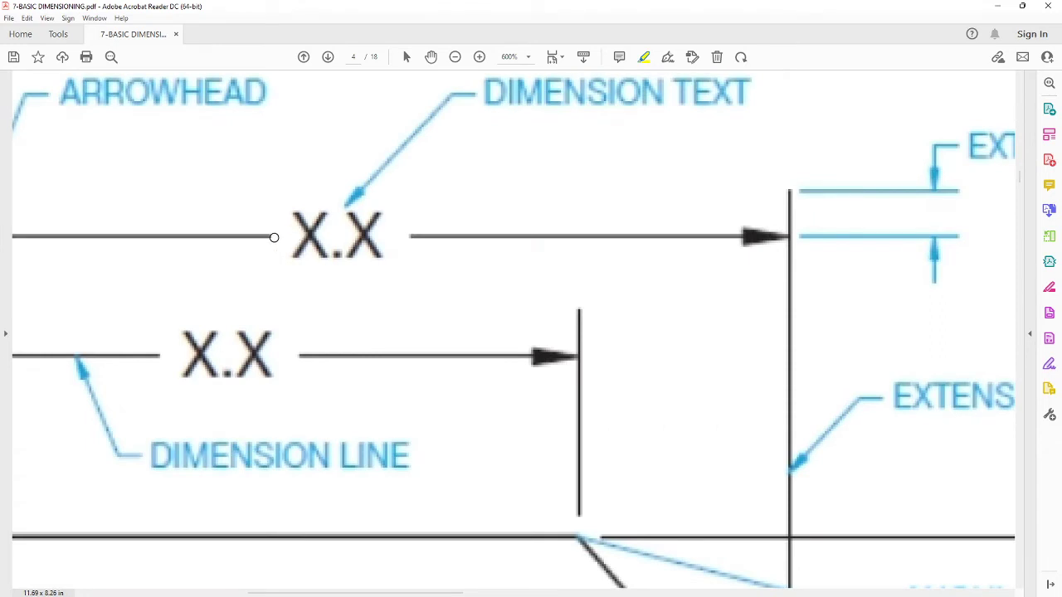
drag(267, 235, 298, 235)
mouse_move(299, 186)
mouse_down()
mouse_move(282, 174)
mouse_move(220, 218)
mouse_move(265, 293)
mouse_move(334, 207)
mouse_move(298, 232)
mouse_up()
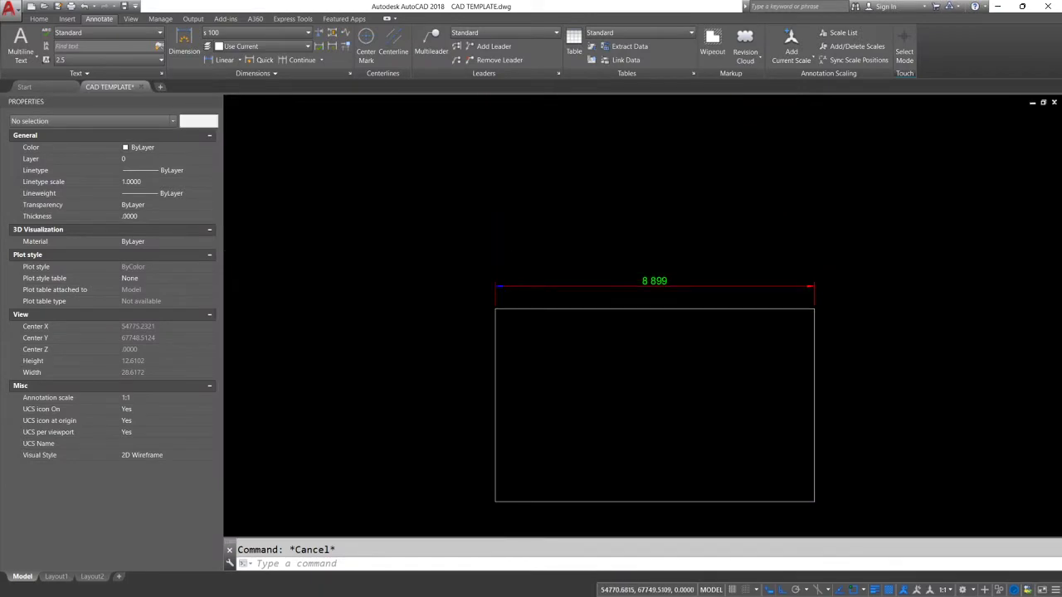
- Switch back to AutoCAD and inspect the properties of the exploded dimension's text above the rectangle
scroll(838, 276, up, 5)
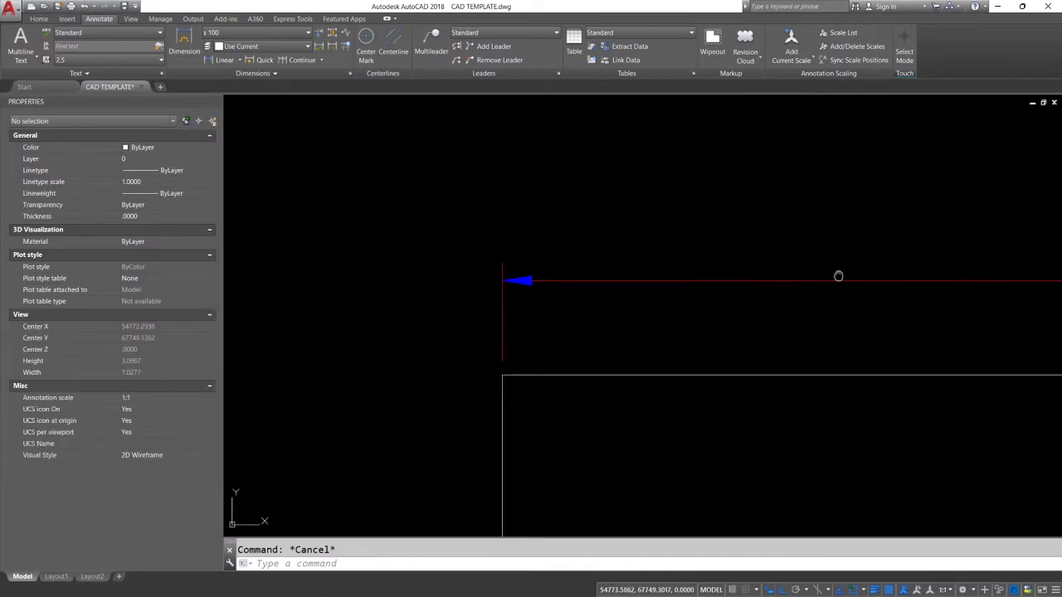
middle_drag(838, 276, 564, 231)
click(553, 212)
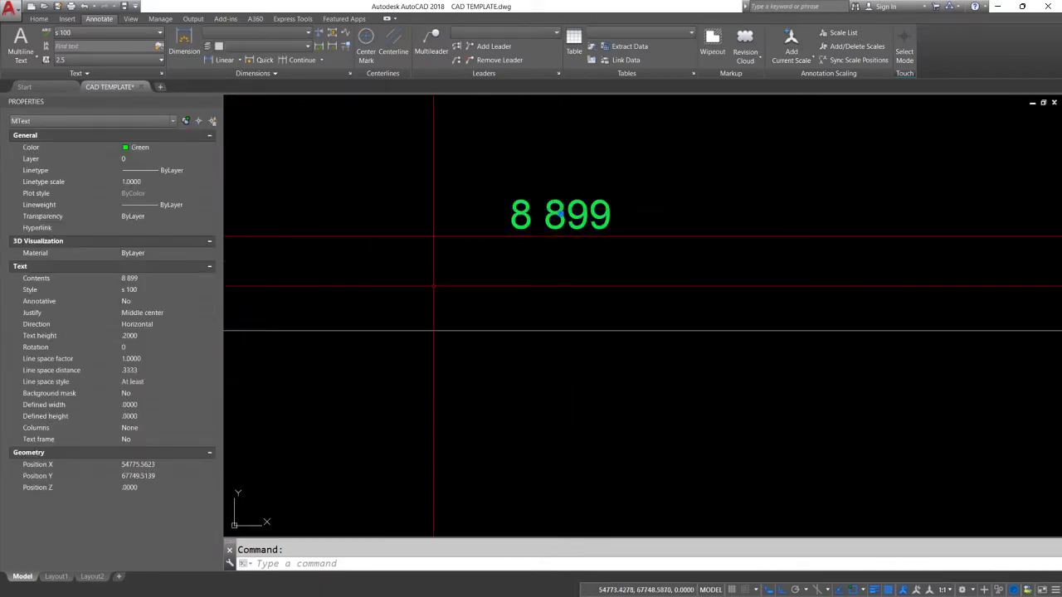
- Add a linear dimension along the rectangle's lower edge, placing the dimension line just below it
scroll(581, 289, down, 4)
text(DI)
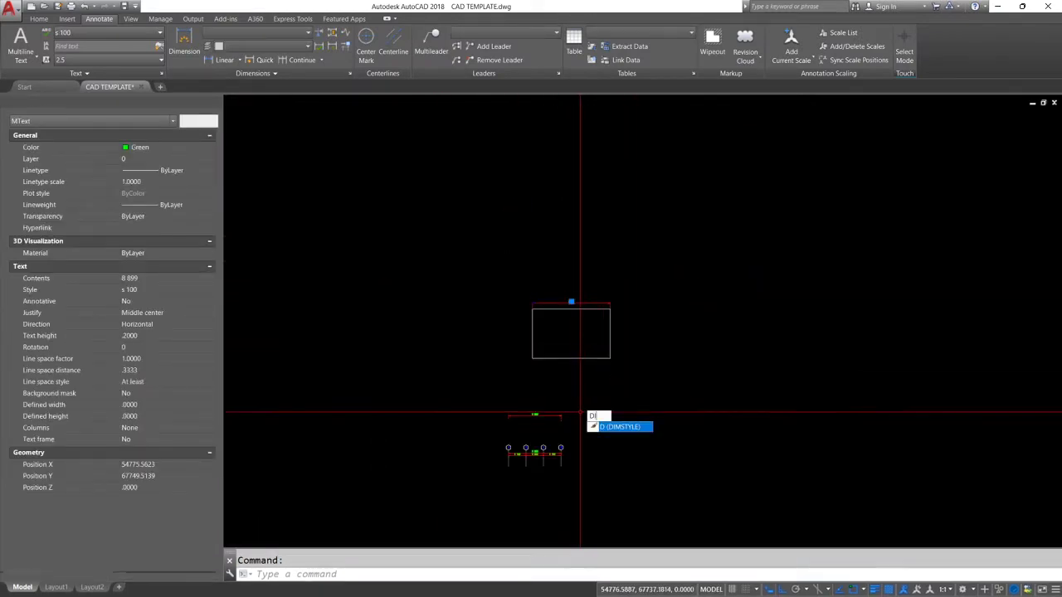
text(MLI)
key(Return)
scroll(618, 309, up, 5)
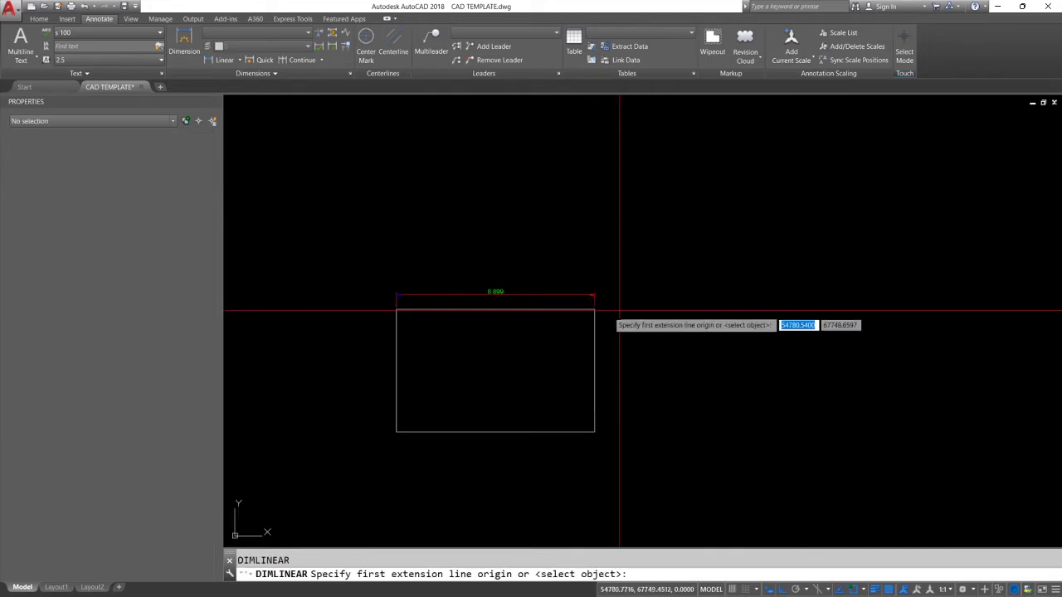
click(396, 432)
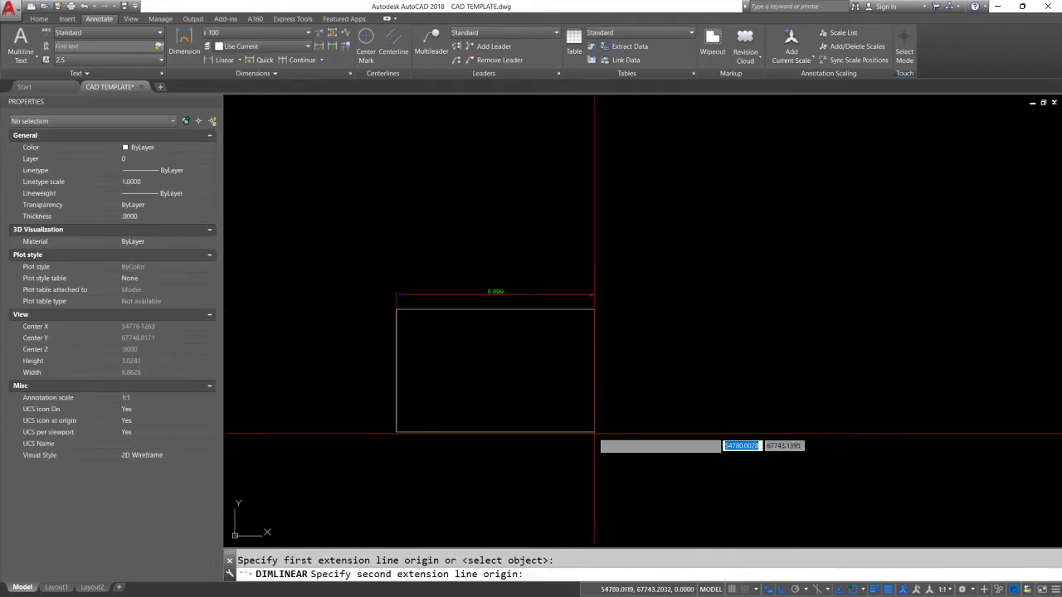
click(594, 431)
click(498, 448)
key(Escape)
- Set Text outside align to Off for the dimension below the rectangle
click(491, 448)
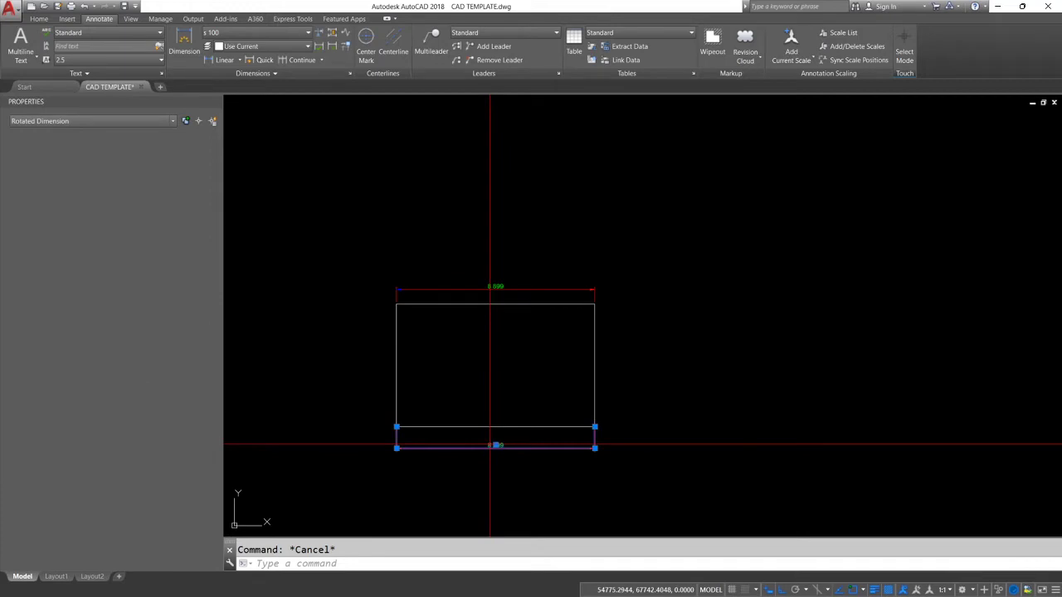
scroll(121, 380, down, 5)
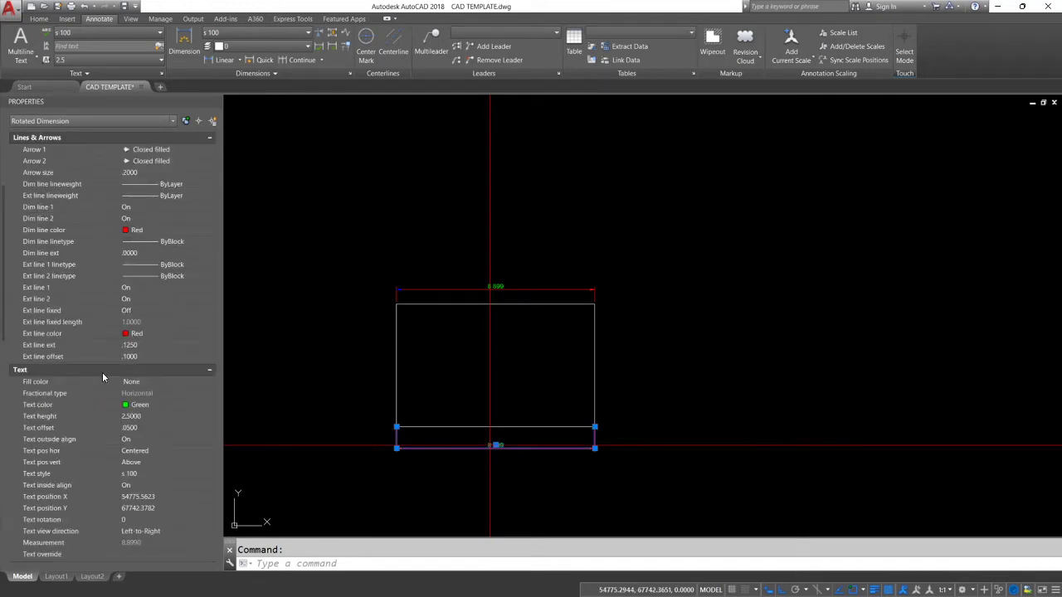
click(144, 438)
click(137, 448)
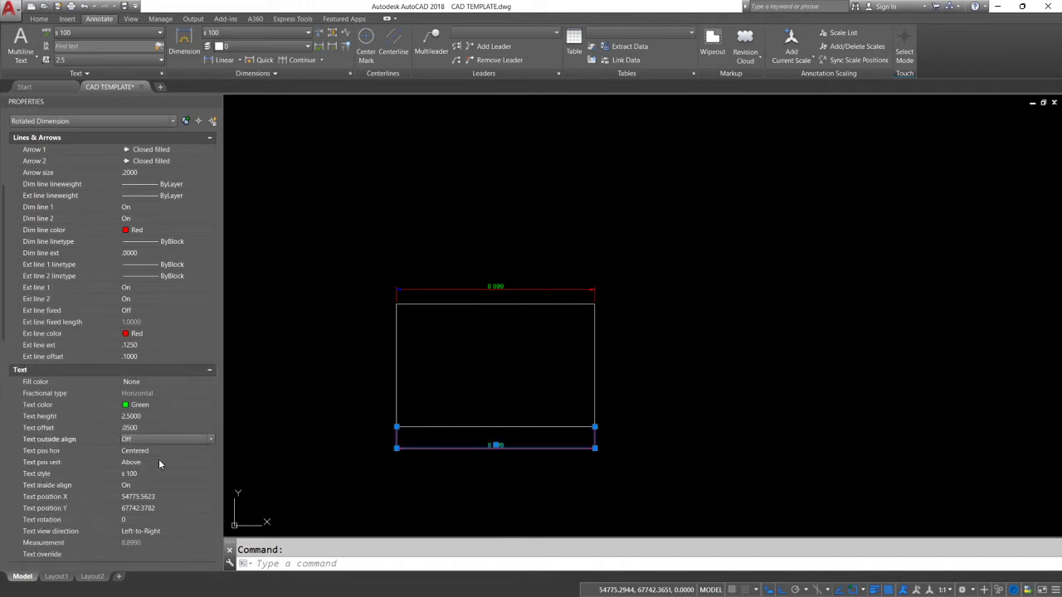
- Set Text inside align to Off for the dimension below the rectangle
scroll(139, 448, down, 2)
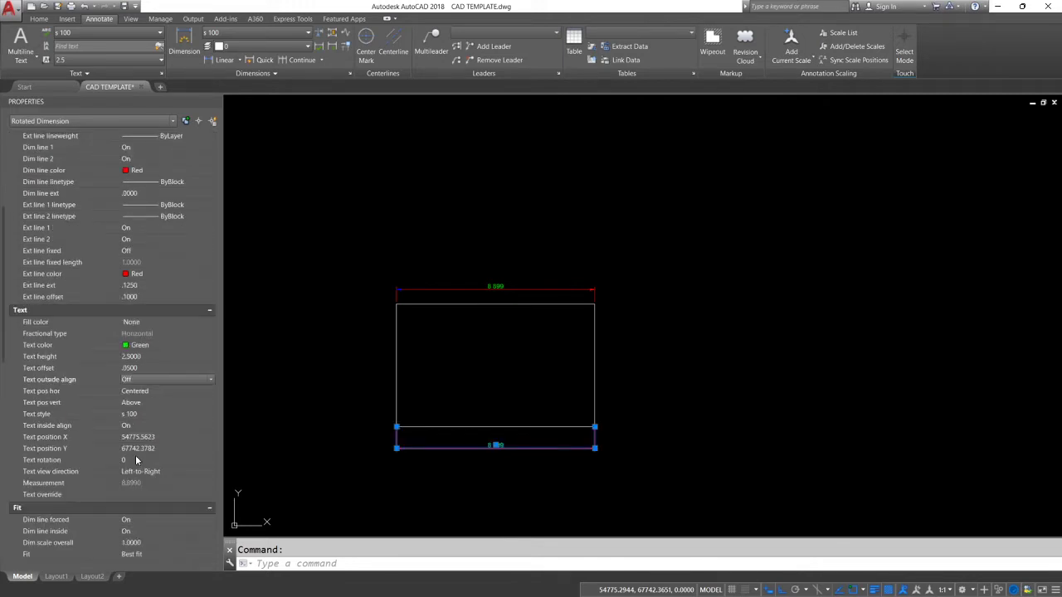
click(149, 426)
click(149, 427)
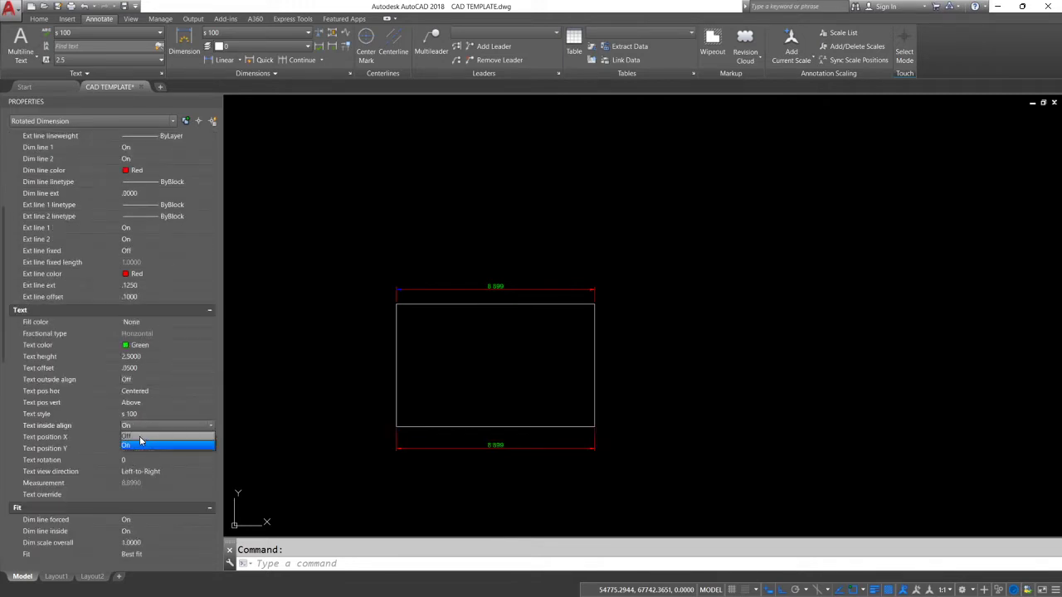
click(137, 437)
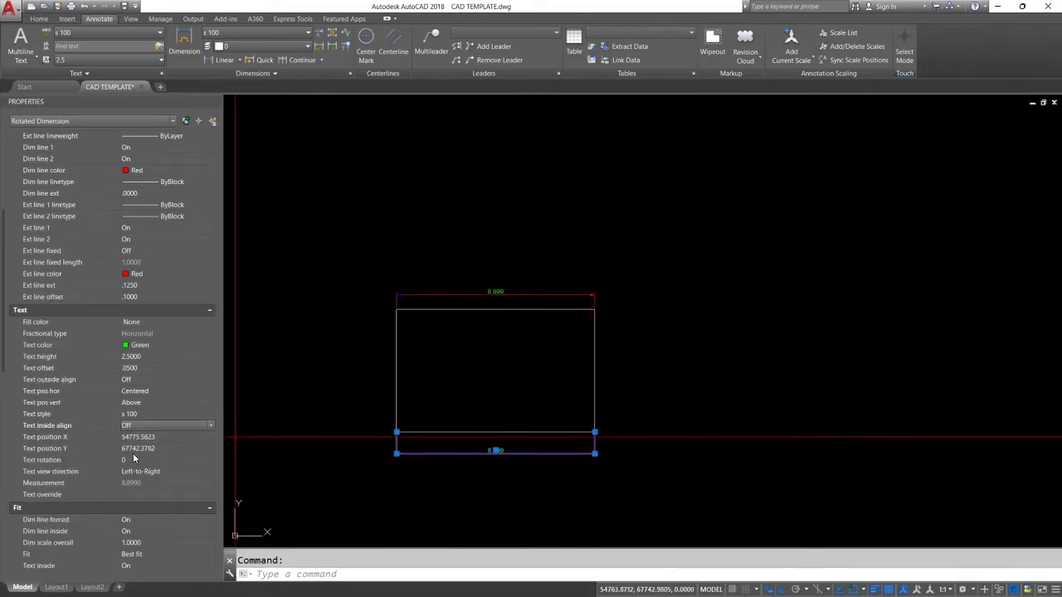
- Set the vertical text position of the dimension below the rectangle to Centered and examine the gap between its line and text
click(149, 400)
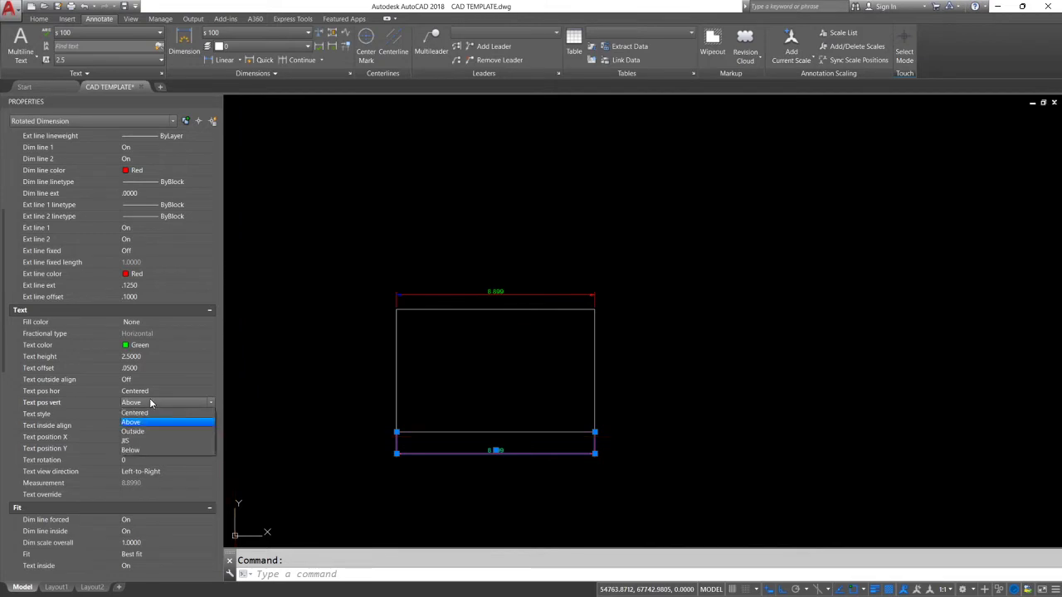
click(148, 421)
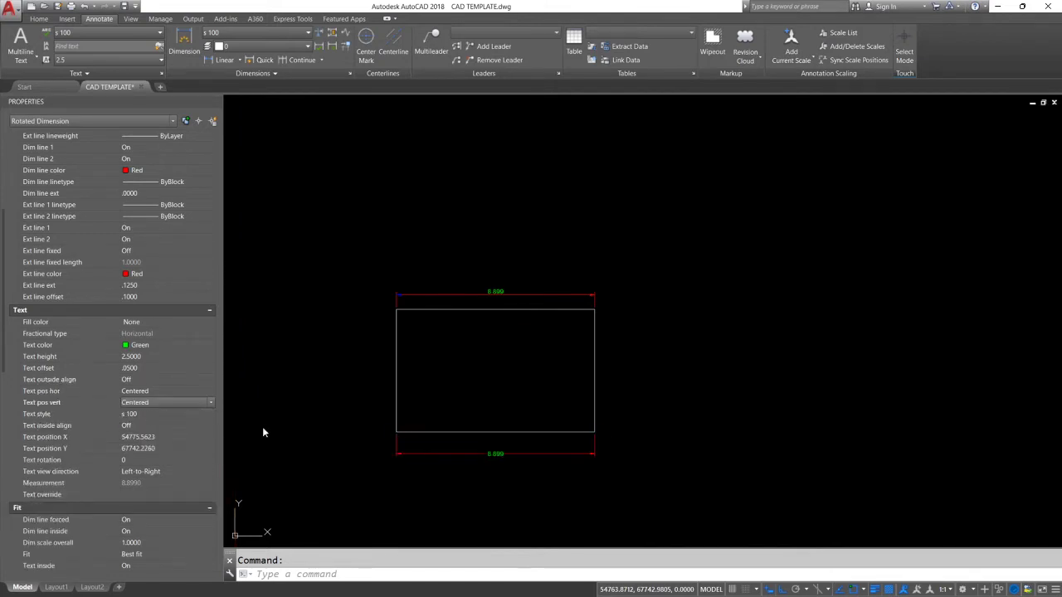
key(Escape)
scroll(502, 465, up, 15)
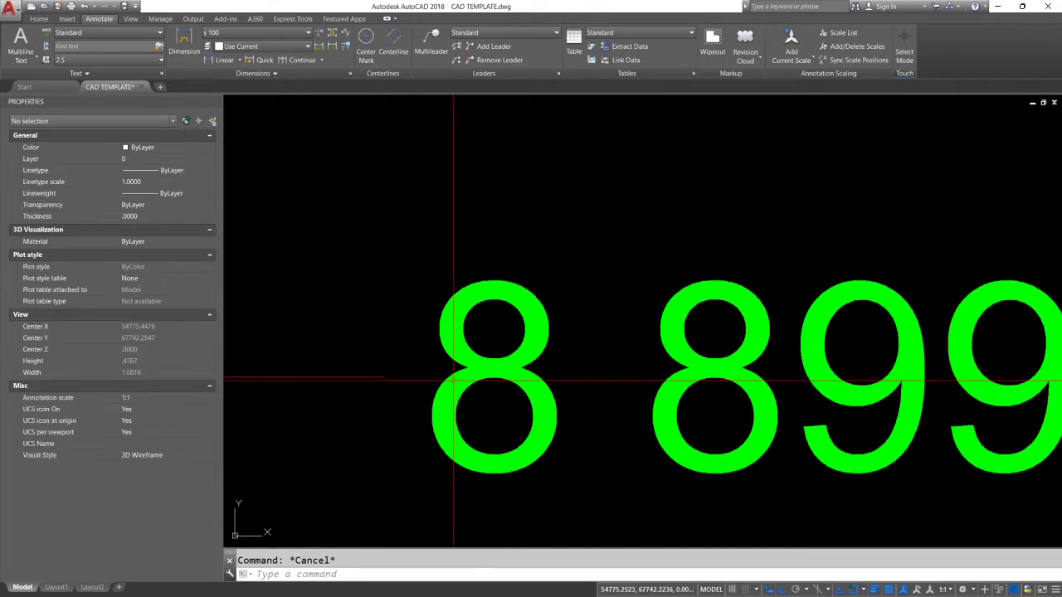
scroll(372, 382, up, 2)
scroll(372, 383, up, 3)
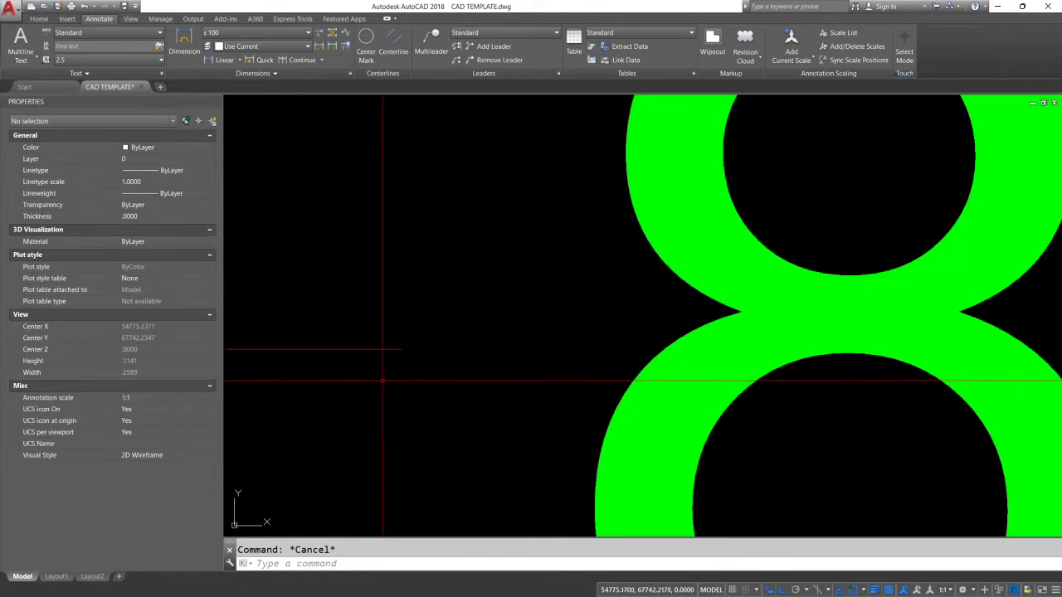
scroll(382, 365, down, 5)
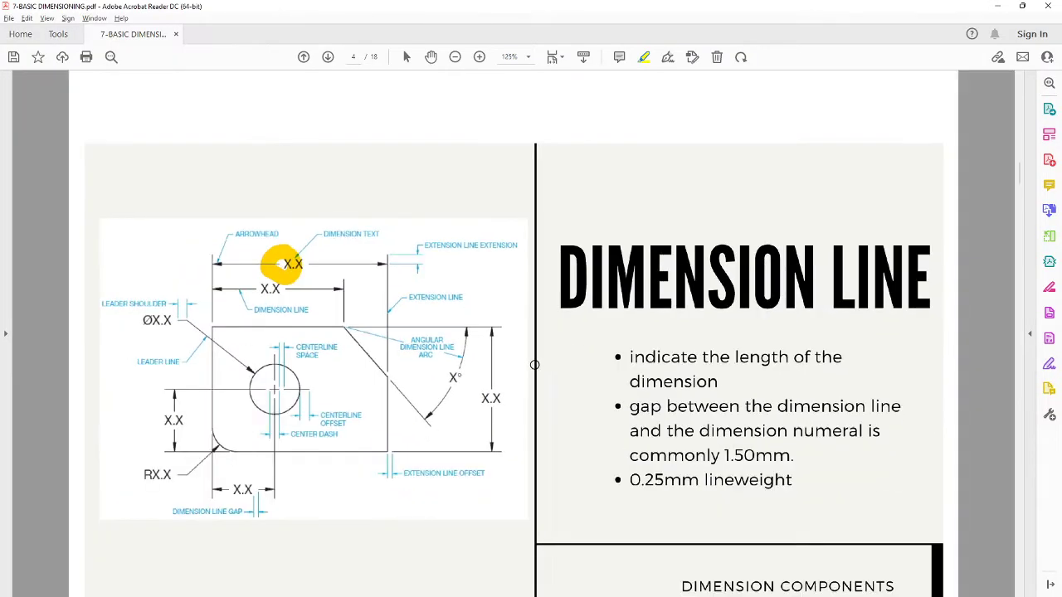
- In the PDF lesson, go on to the Angular Dimension Line page and highlight the angular dimension arc in its diagram
scroll(750, 485, down, 1)
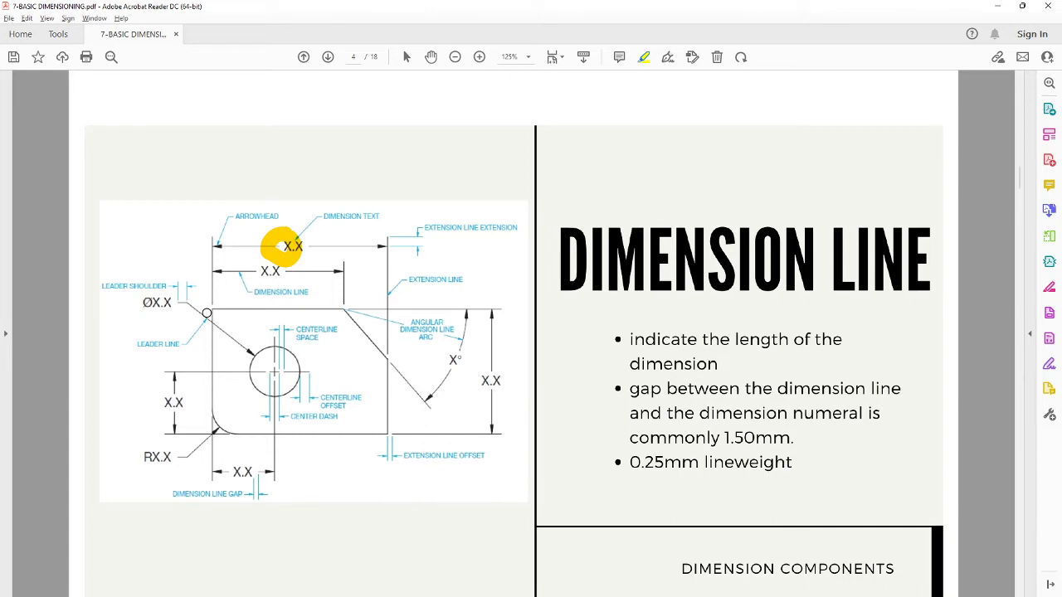
mouse_move(208, 311)
mouse_down()
mouse_move(344, 310)
mouse_move(369, 338)
mouse_move(387, 430)
mouse_move(223, 429)
mouse_move(205, 350)
mouse_move(209, 309)
mouse_up()
scroll(601, 317, down, 10)
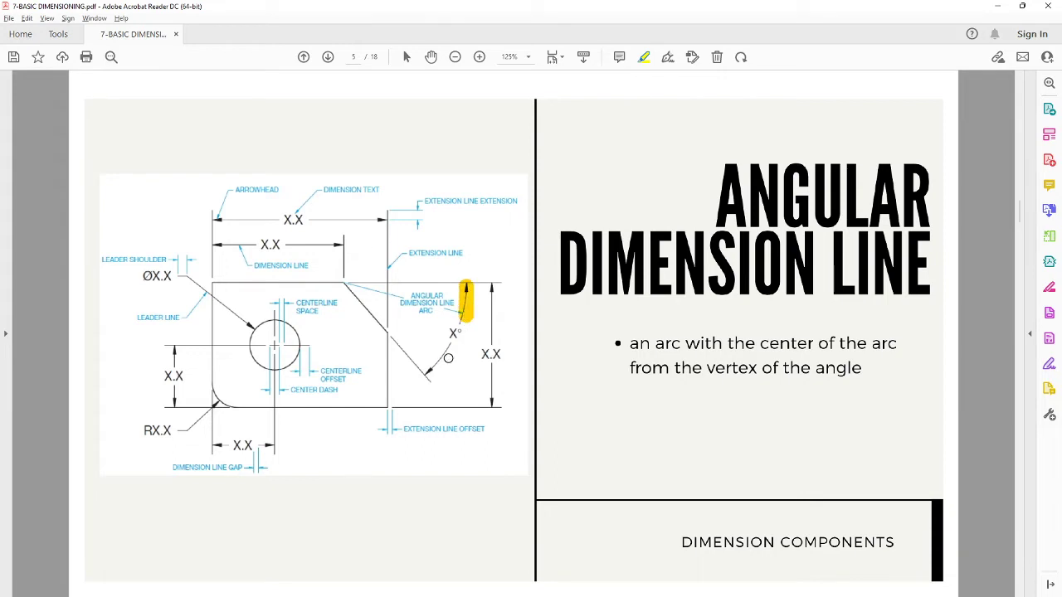
drag(446, 349, 431, 373)
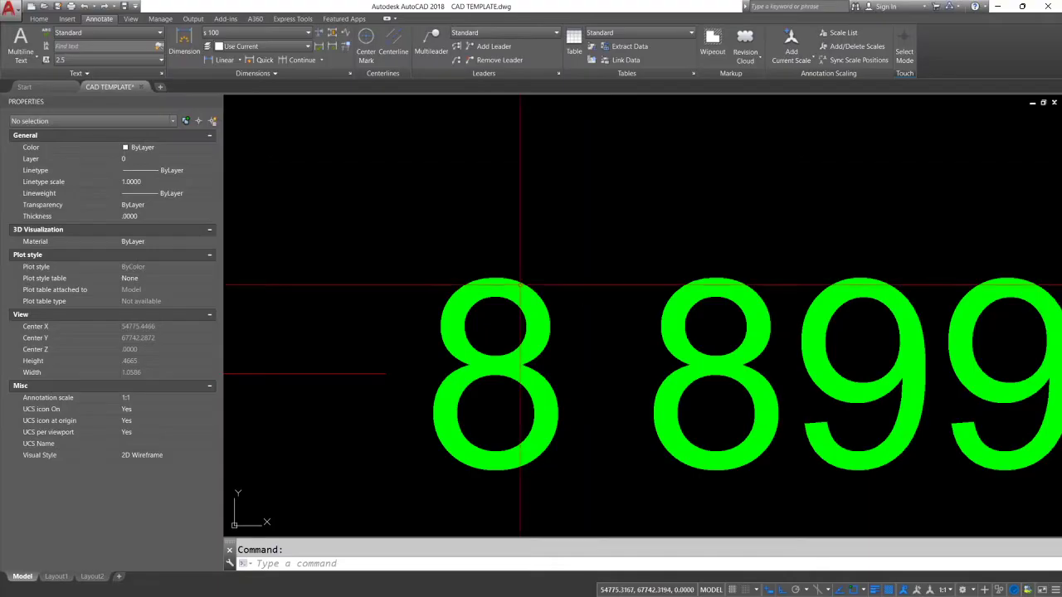
- Back in AutoCAD, add an angular dimension between the rectangle's upper and left edges, placing the arc inside the corner
key(Escape)
scroll(567, 229, down, 15)
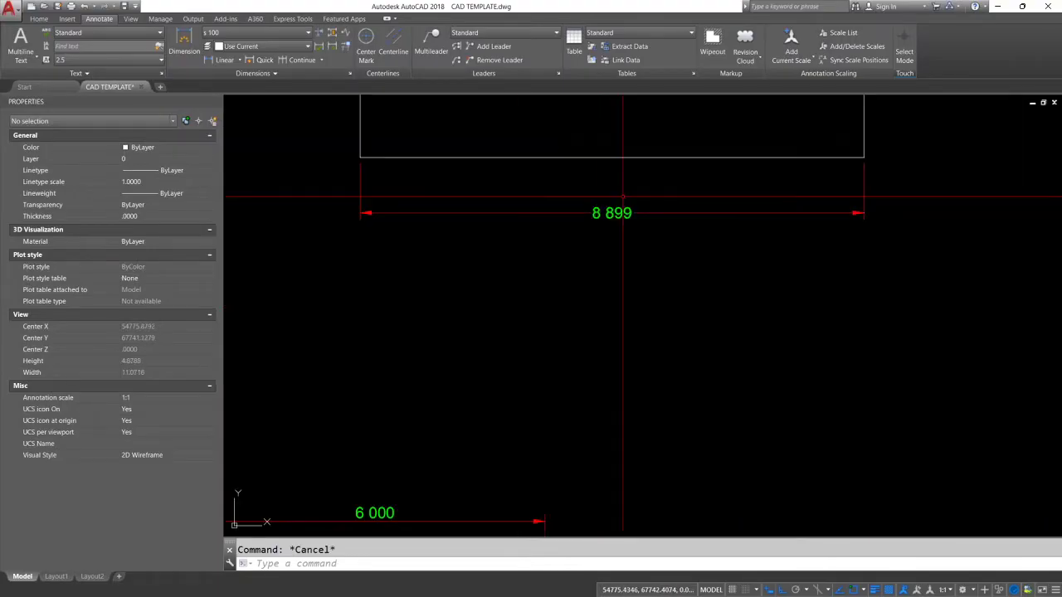
scroll(557, 244, up, 4)
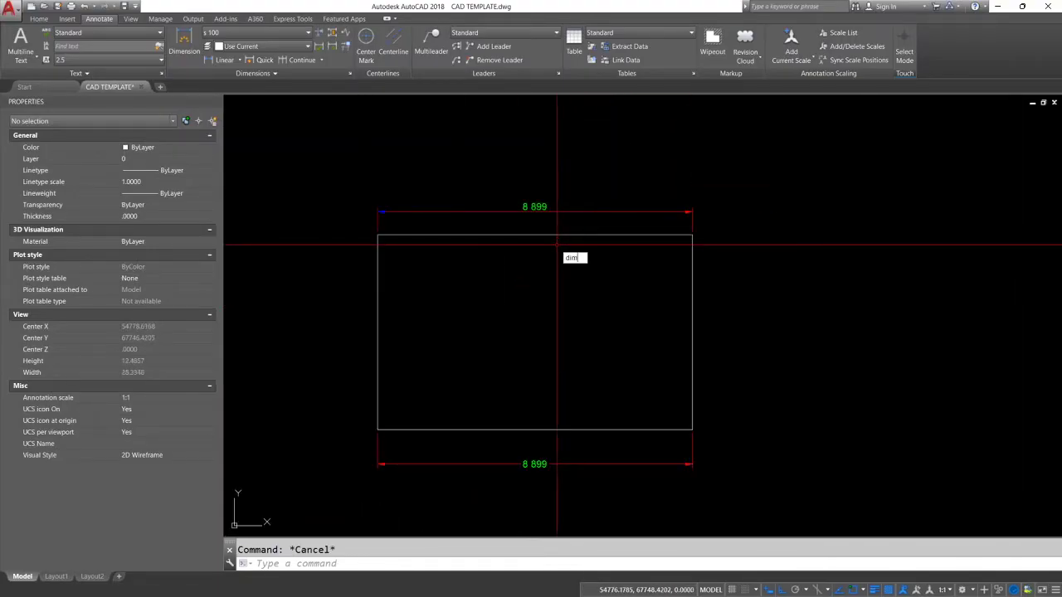
key(Return)
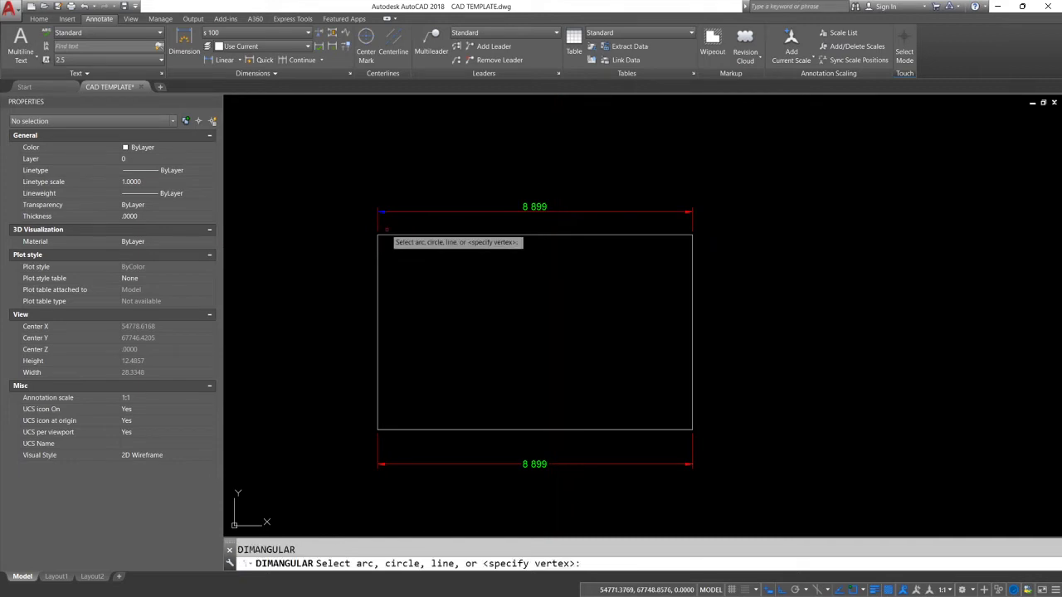
click(384, 238)
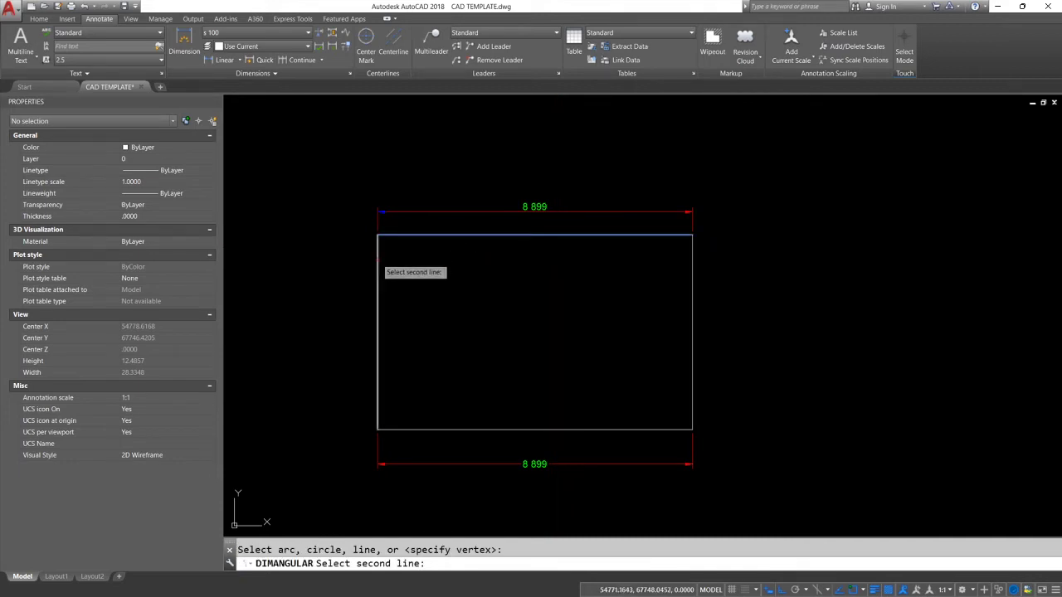
click(380, 259)
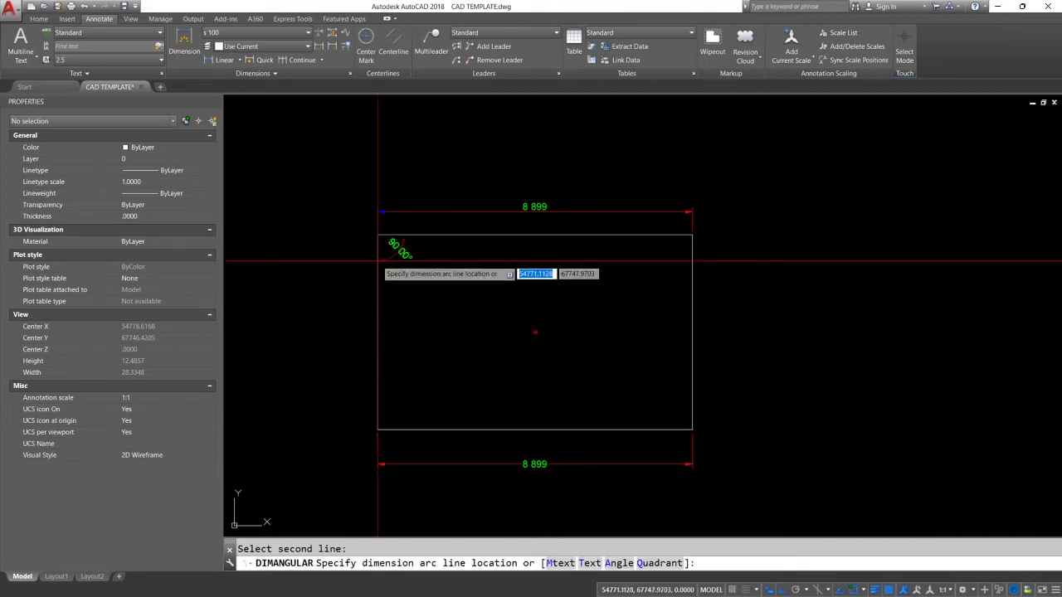
click(422, 282)
- Match the properties of the dimension below the rectangle onto the angular dimension
scroll(403, 256, up, 3)
scroll(479, 292, down, 5)
text(ma)
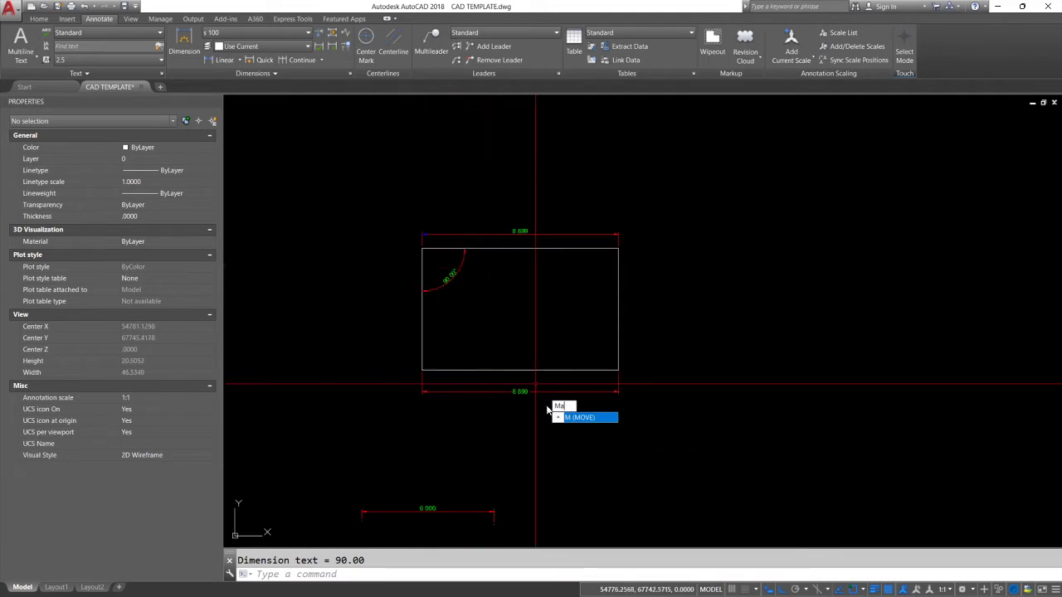
key(Return)
click(525, 392)
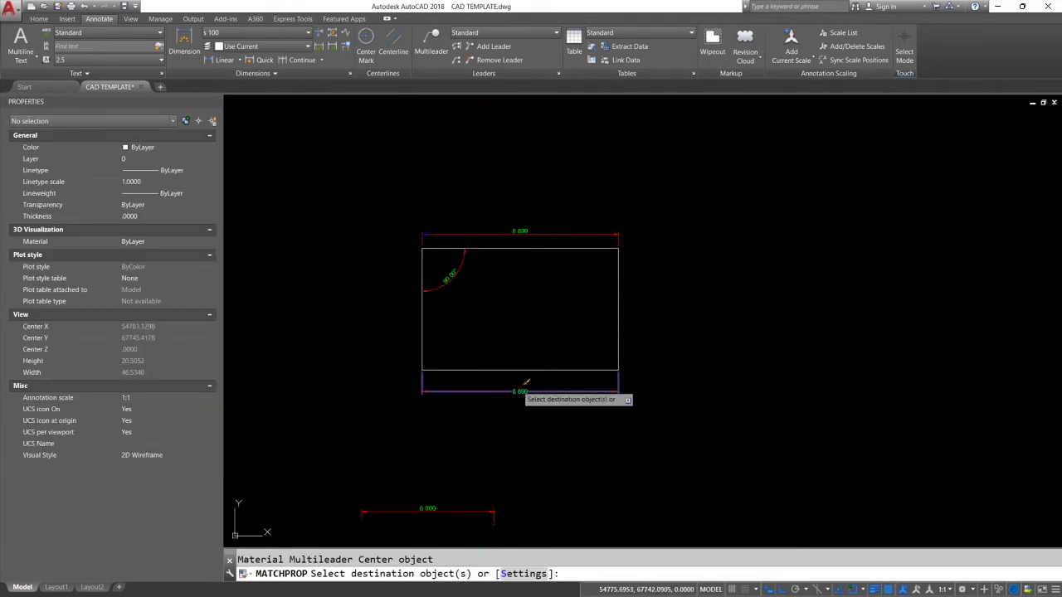
key(Escape)
- Inspect the line, arrow and text properties of the angular dimension in the rectangle's corner
scroll(452, 270, up, 6)
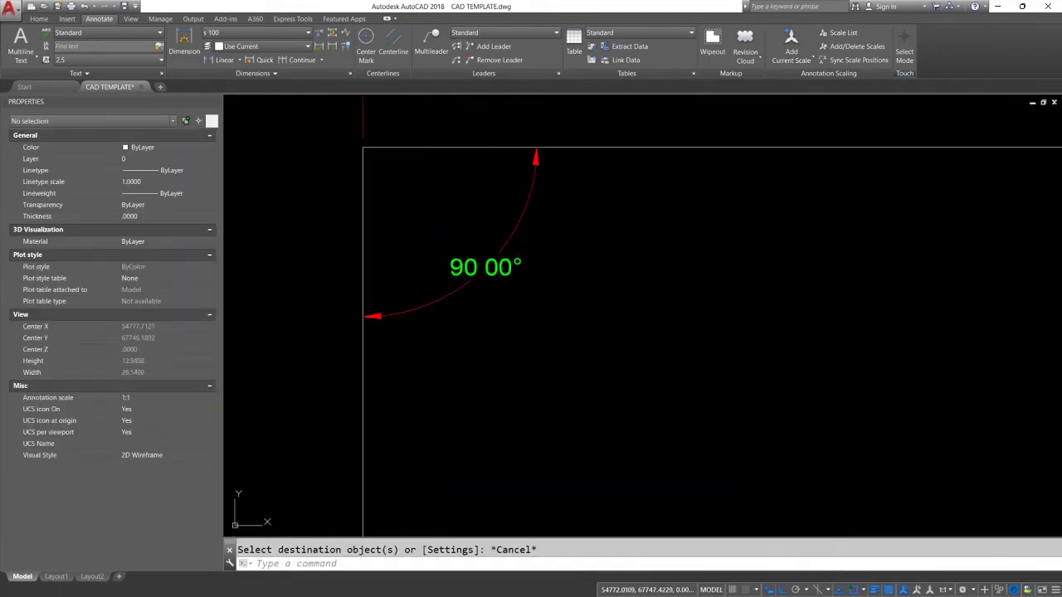
click(455, 264)
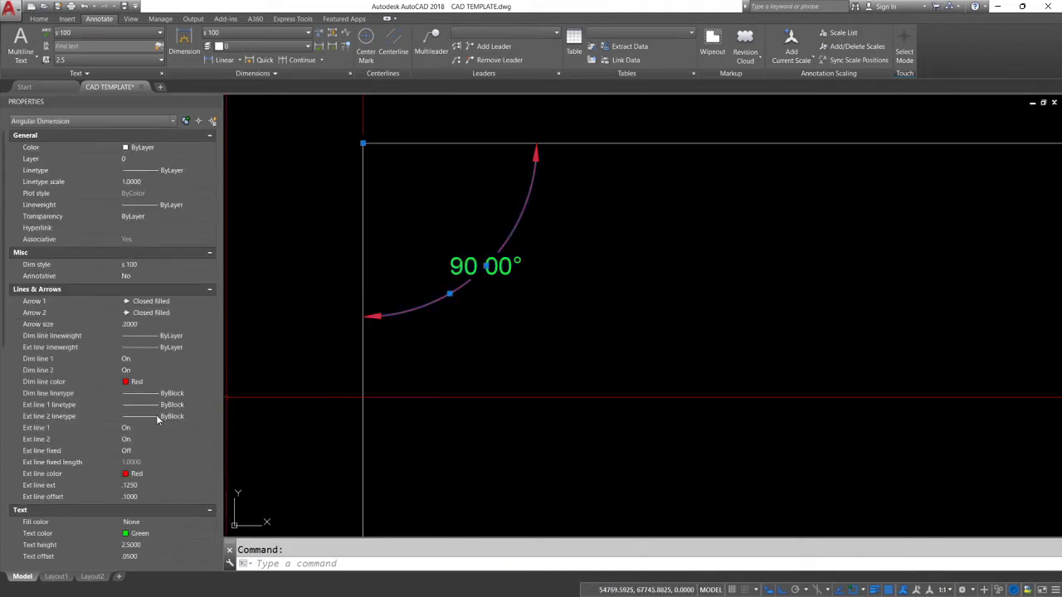
scroll(129, 437, down, 3)
key(Escape)
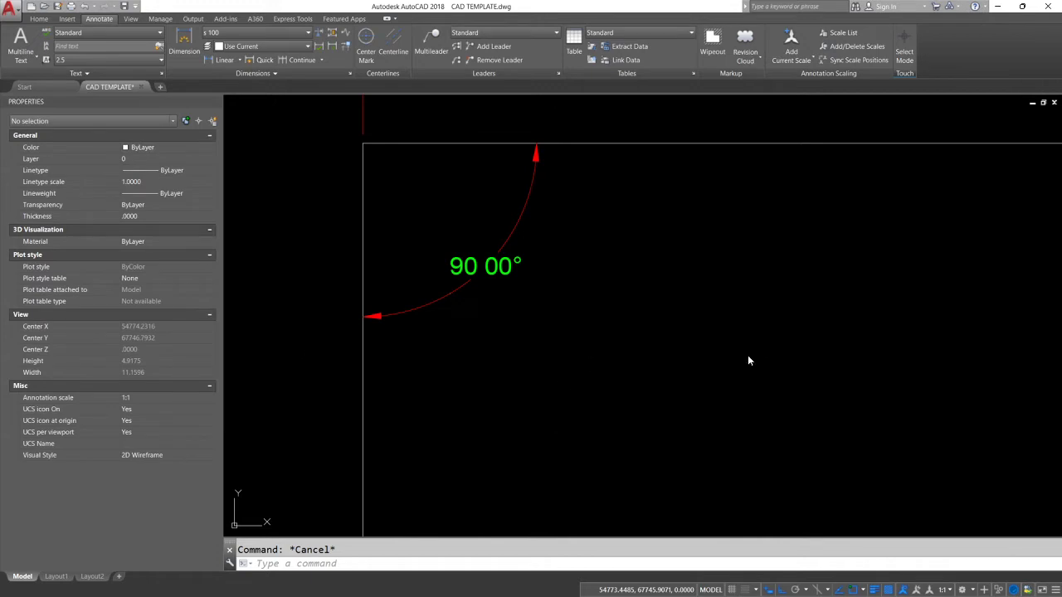
- Explode the angular dimension in the rectangle's upper-left corner
scroll(465, 239, up, 1)
scroll(535, 241, down, 1)
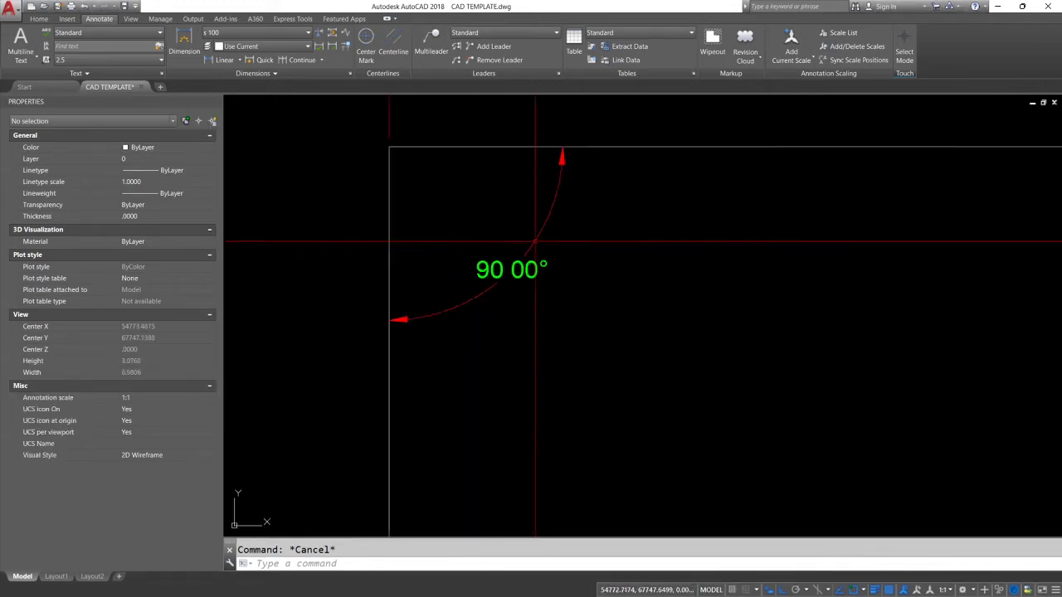
scroll(534, 241, down, 4)
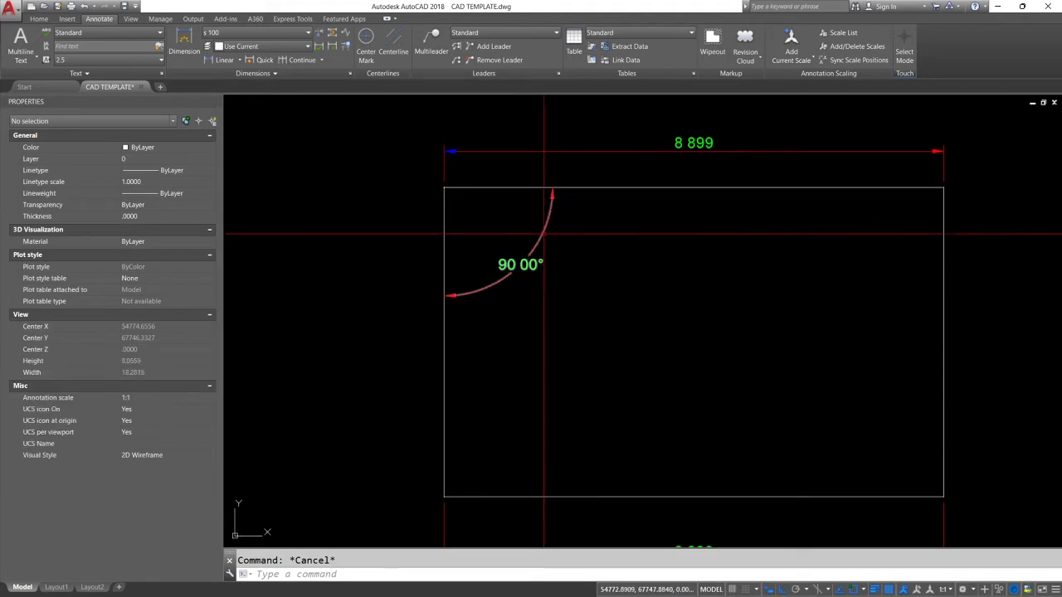
click(543, 231)
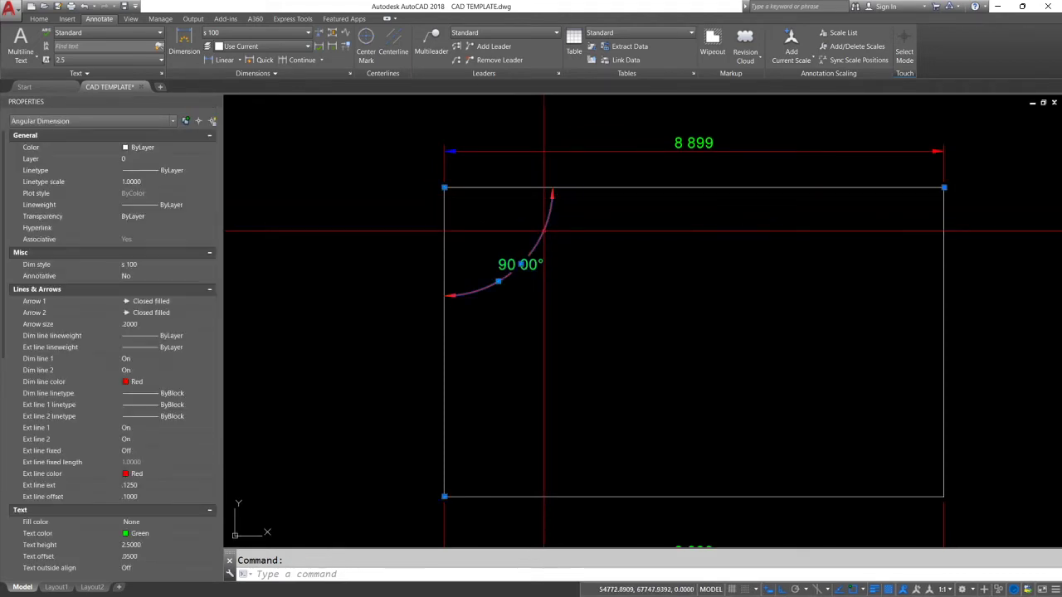
text(x)
key(Return)
- Set the color of both arc segments of the exploded angular dimension to Blue
click(549, 209)
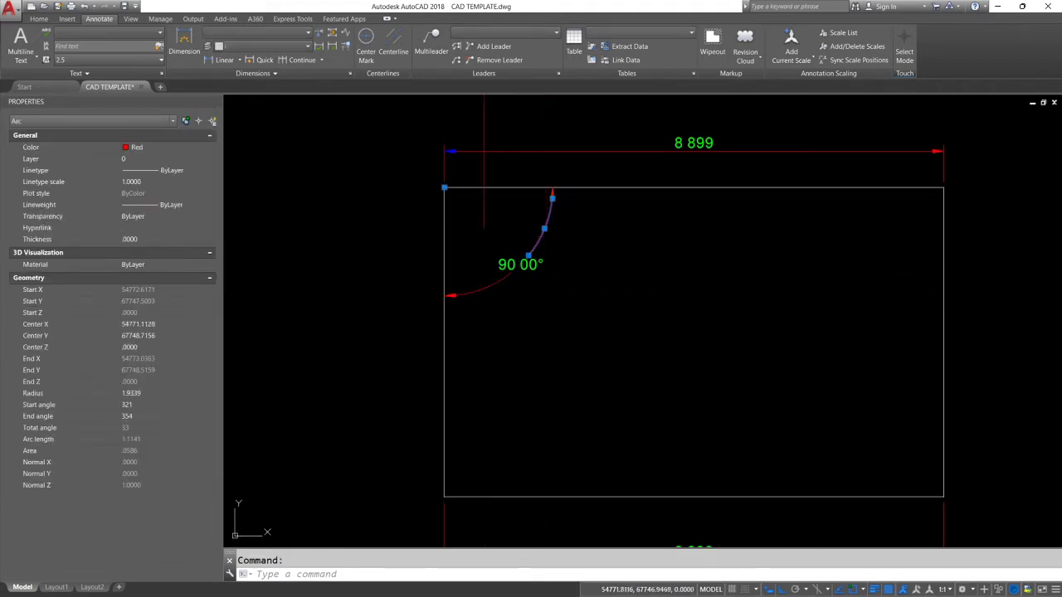
click(480, 288)
click(165, 146)
click(165, 147)
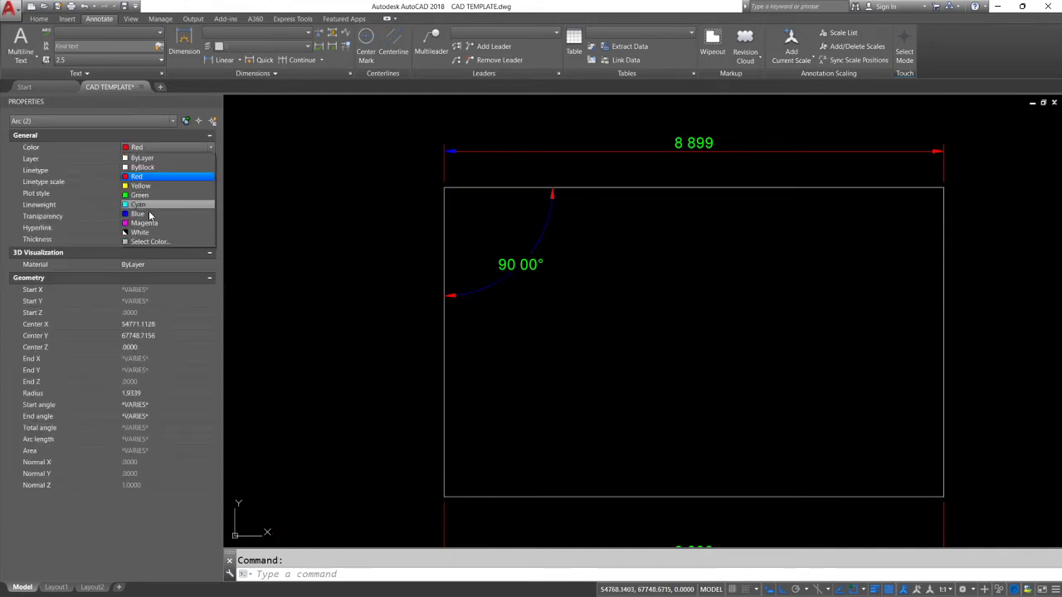
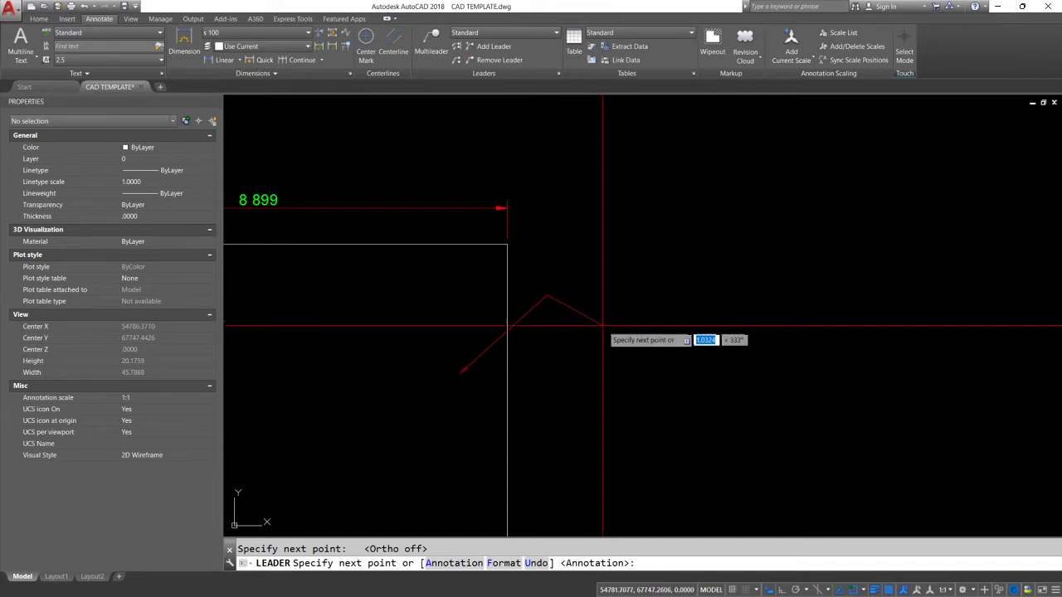
- Finish the leader at the rectangle's right edge with a horizontal shoulder and choose Mtext as its annotation type
key(F8)
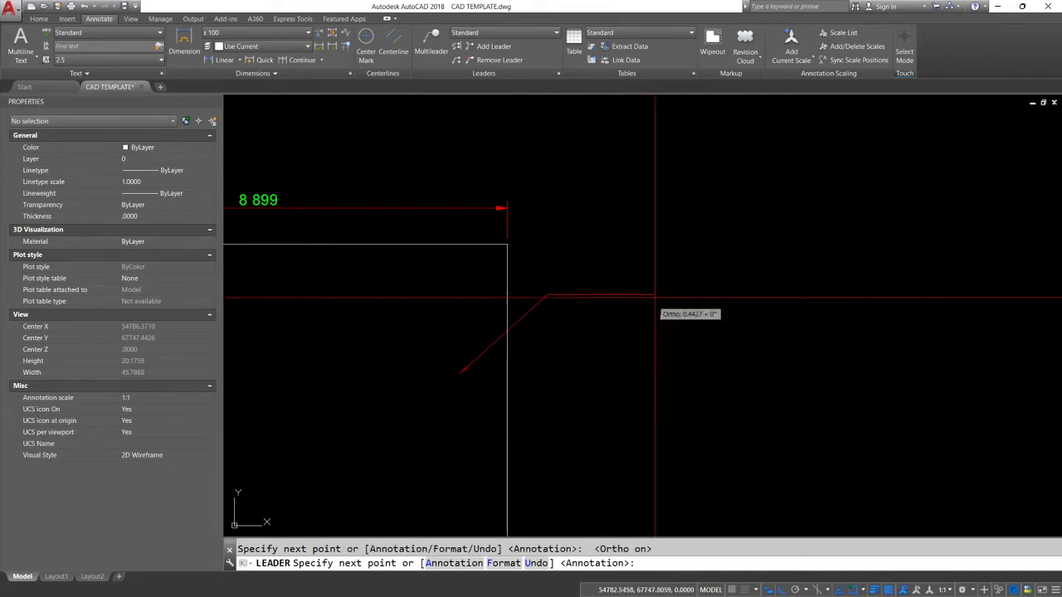
key(Return)
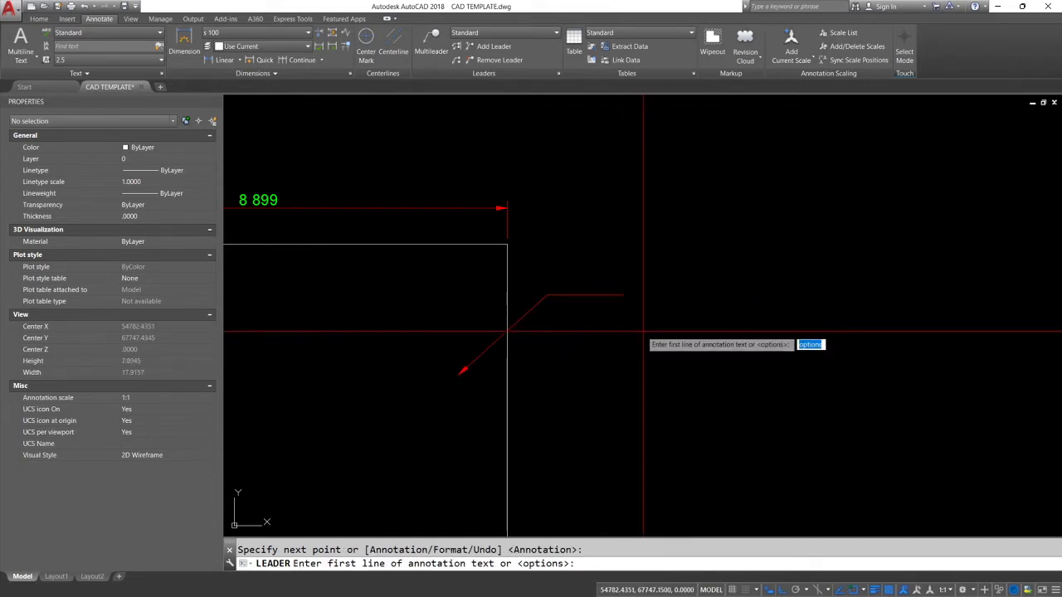
key(Return)
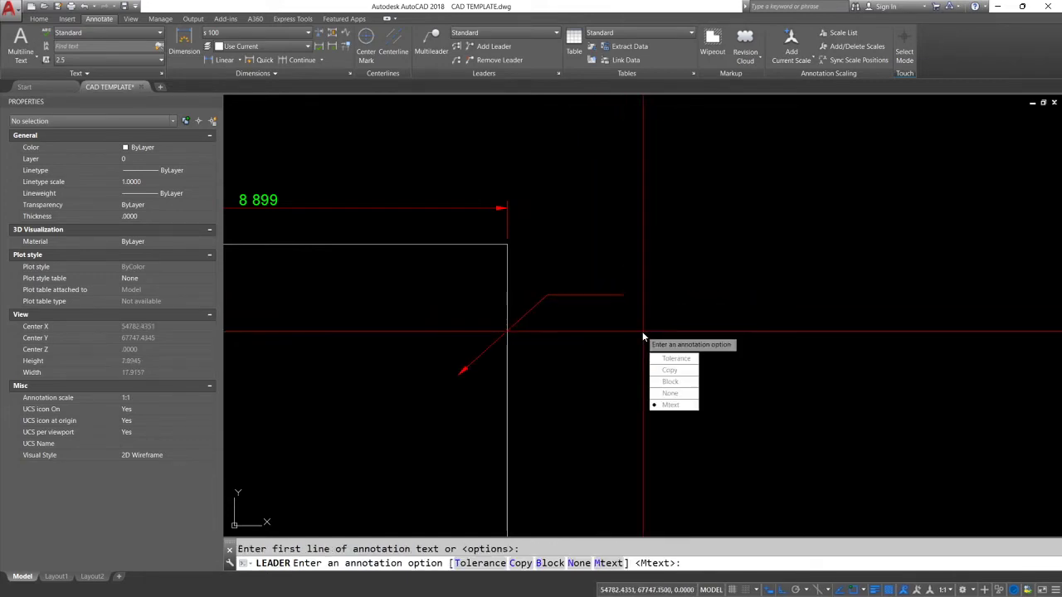
click(670, 404)
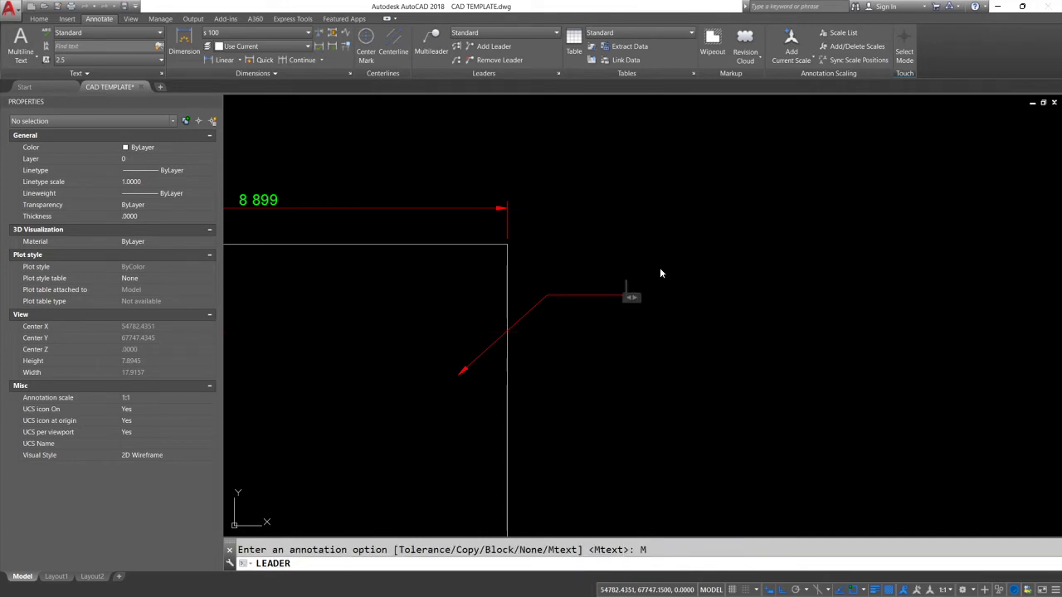
- Enter "leader" as the leader's annotation text without extra blank lines and finish the text editing
text(lea)
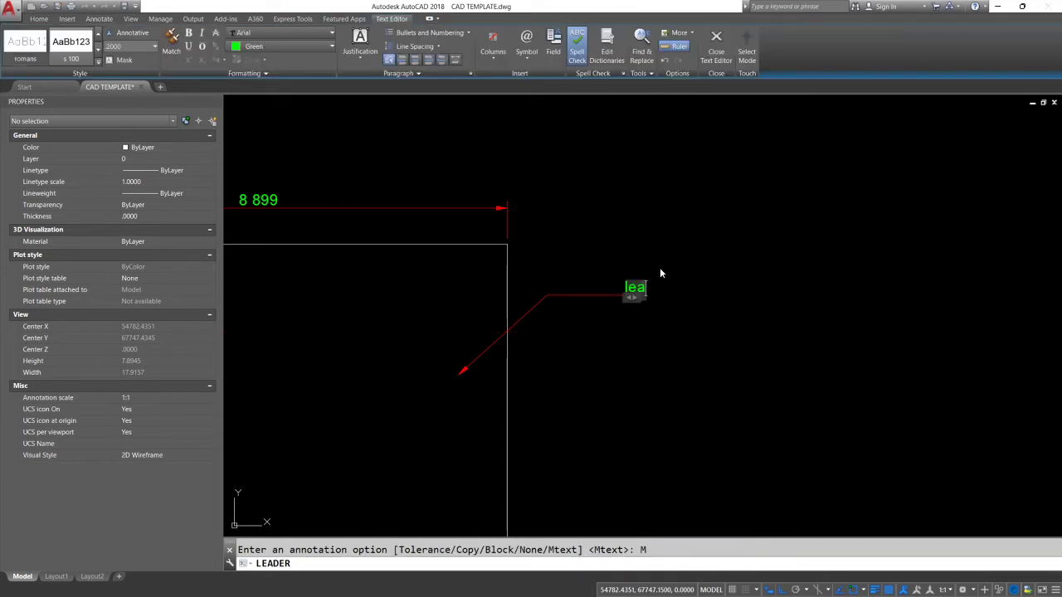
text(der)
key(Return)
key(Return)
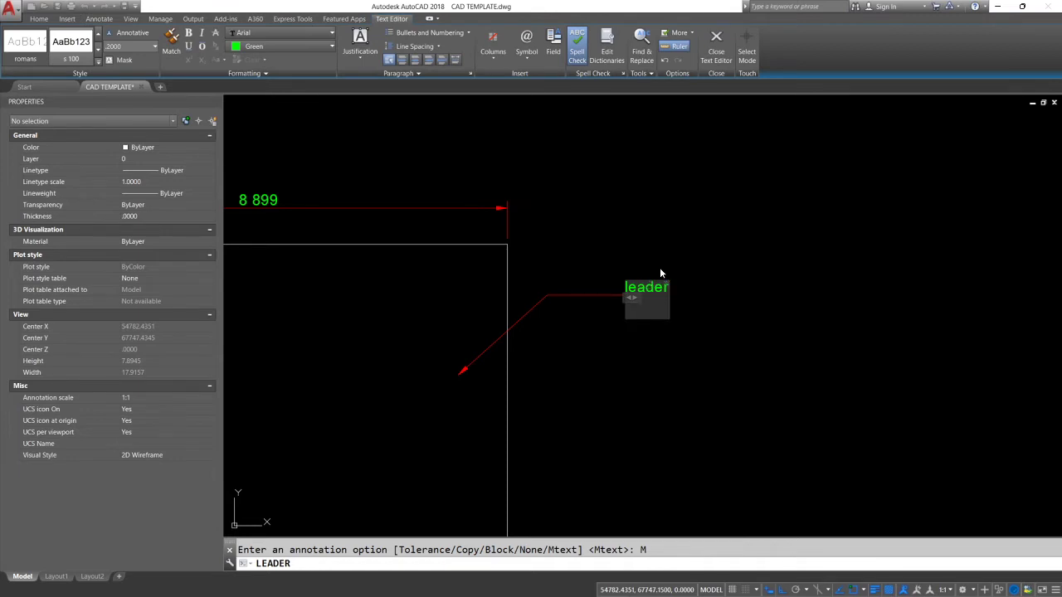
key(BackSpace)
key(BackSpace)
click(658, 250)
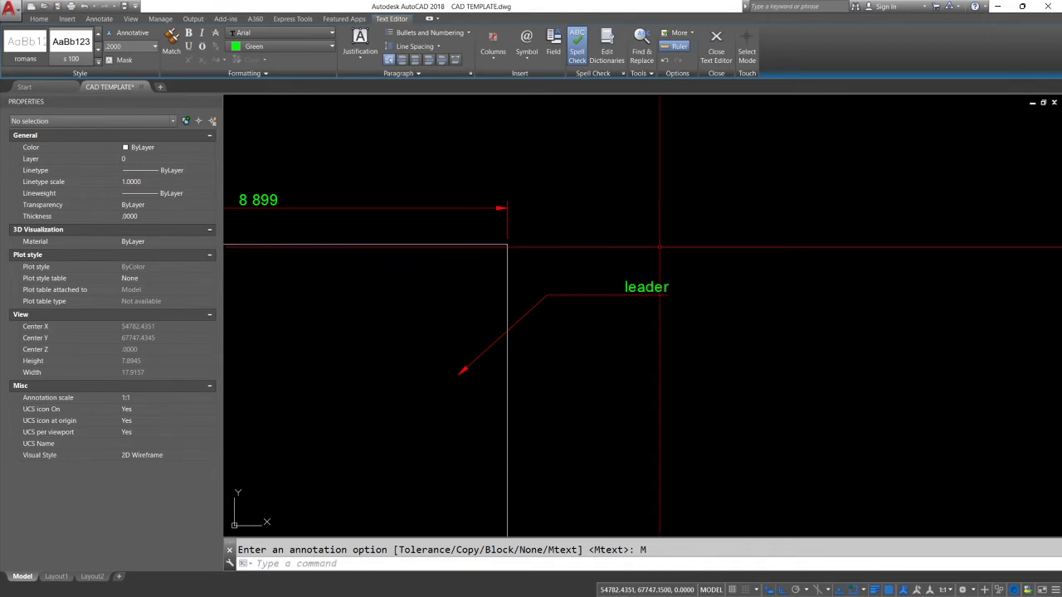
- Set the justification of the leader's annotation text to Middle center
scroll(660, 254, up, 4)
key(Escape)
click(635, 319)
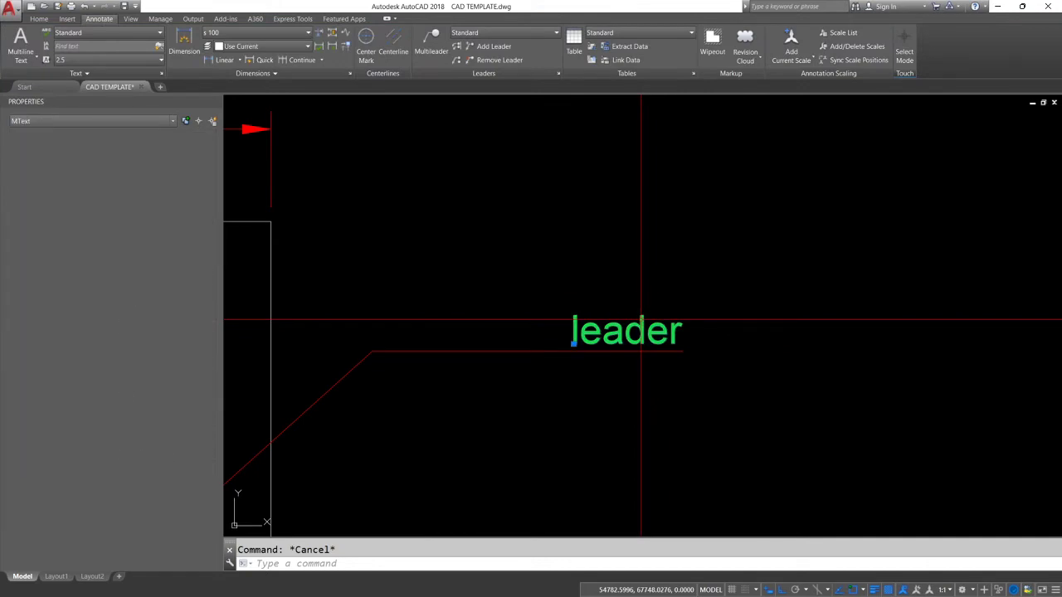
scroll(647, 320, down, 3)
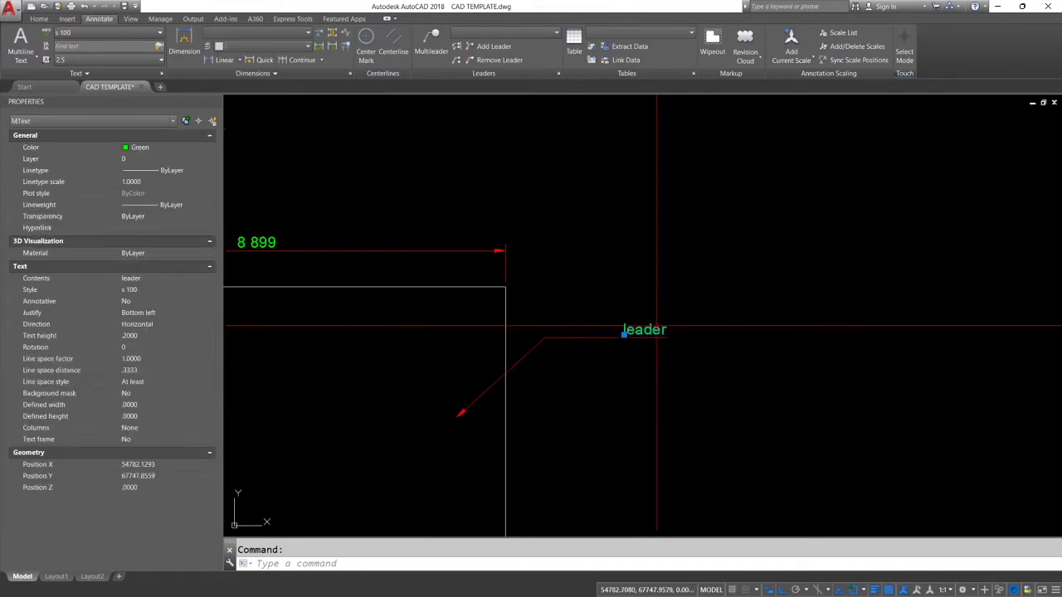
click(162, 312)
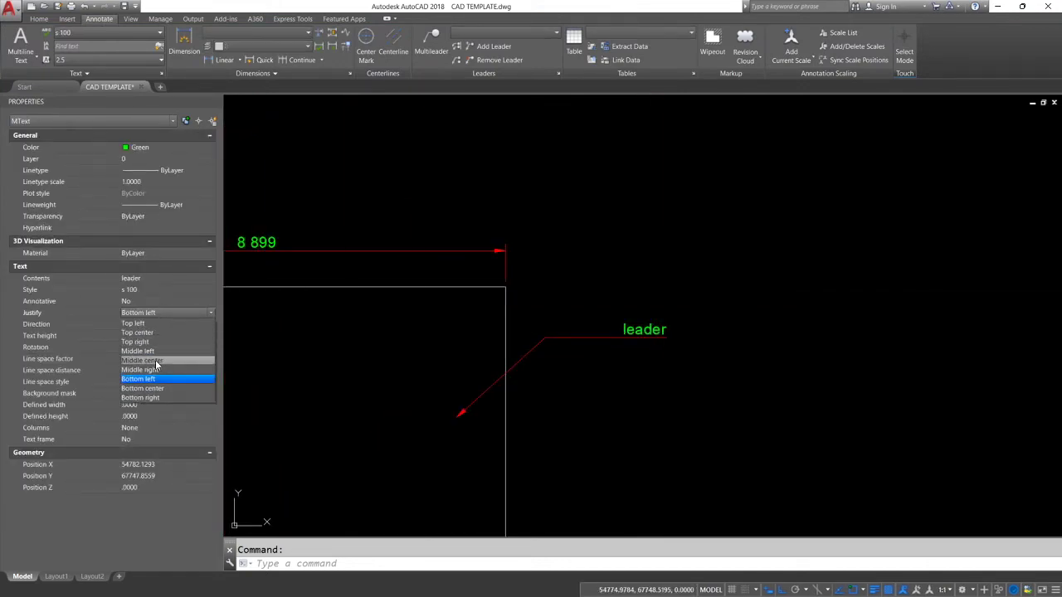
click(154, 362)
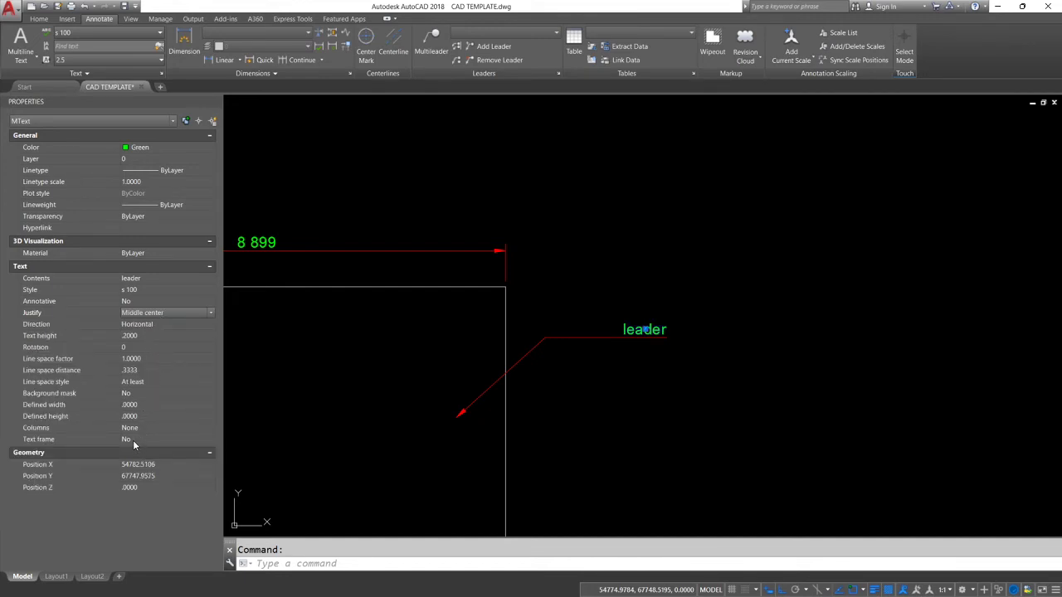
- Examine the leader text's remaining properties, including direction, rotation, line space style, background mask and columns, without changing them
click(134, 393)
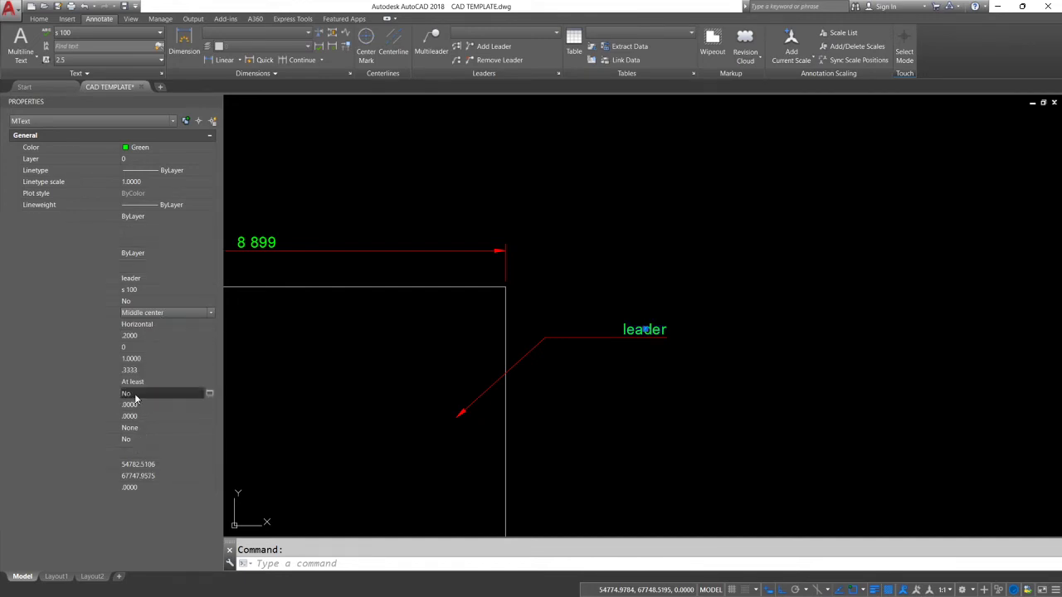
click(159, 325)
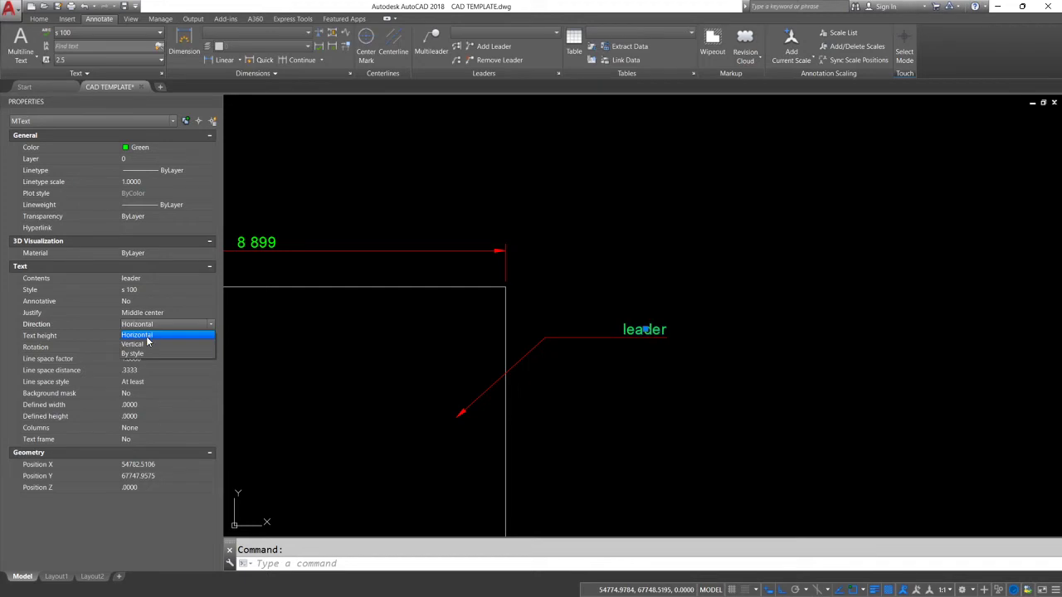
click(150, 363)
click(146, 379)
click(143, 377)
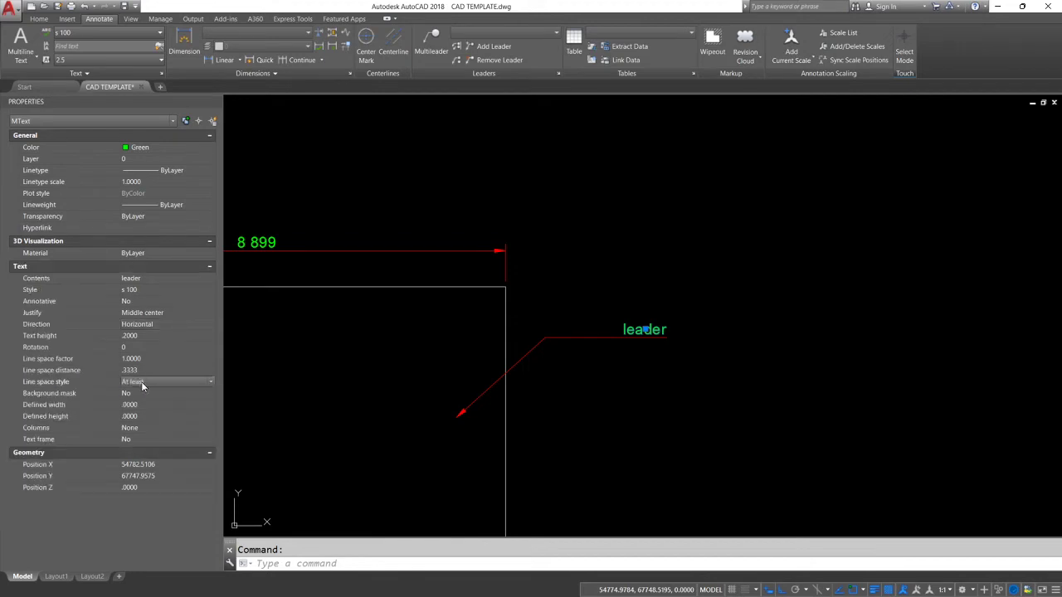
click(141, 381)
click(141, 395)
click(148, 431)
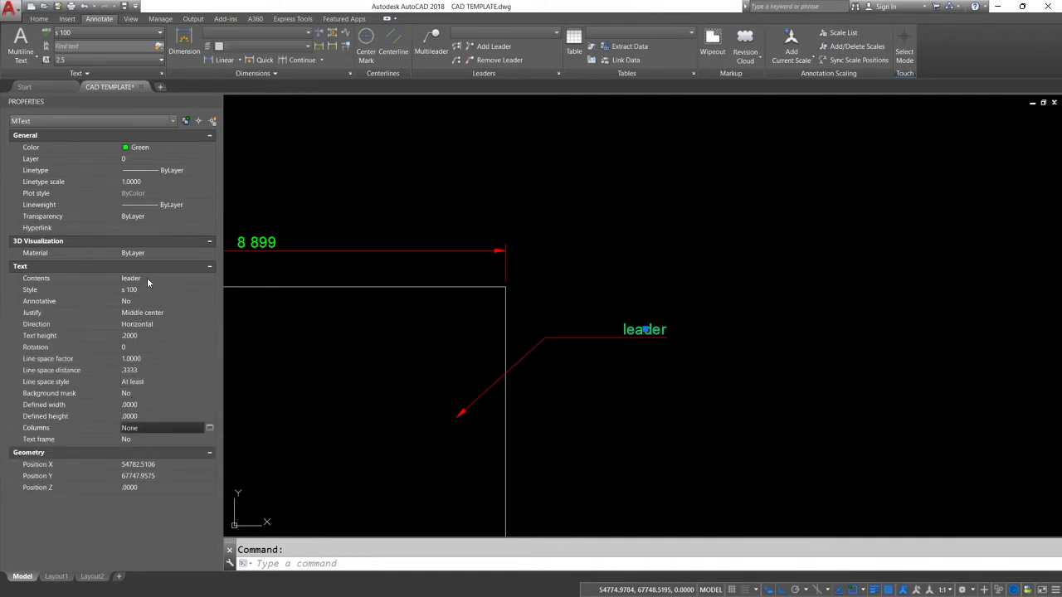
click(148, 314)
click(151, 312)
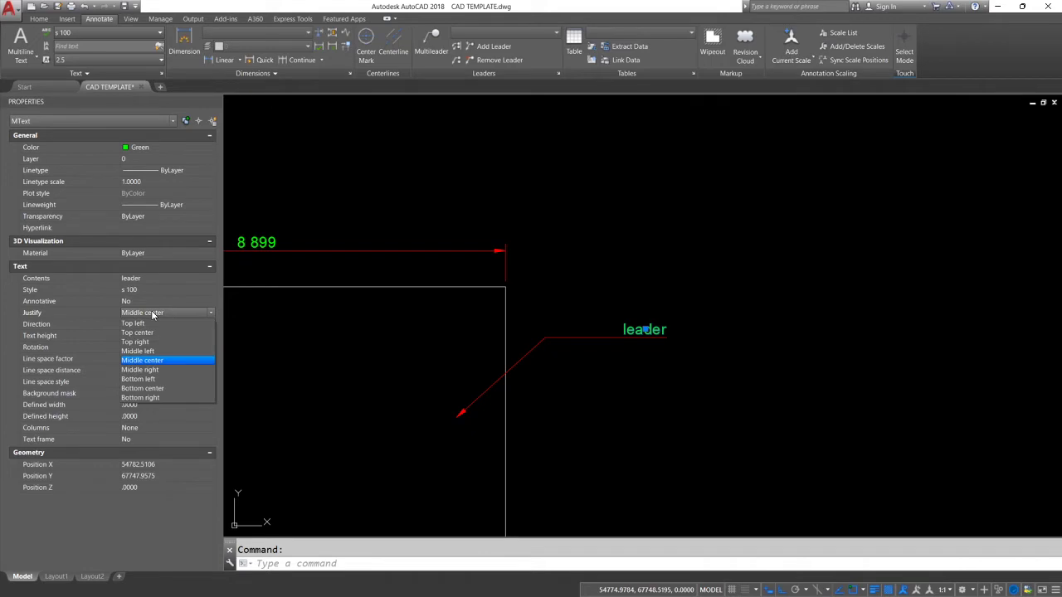
click(151, 310)
click(147, 323)
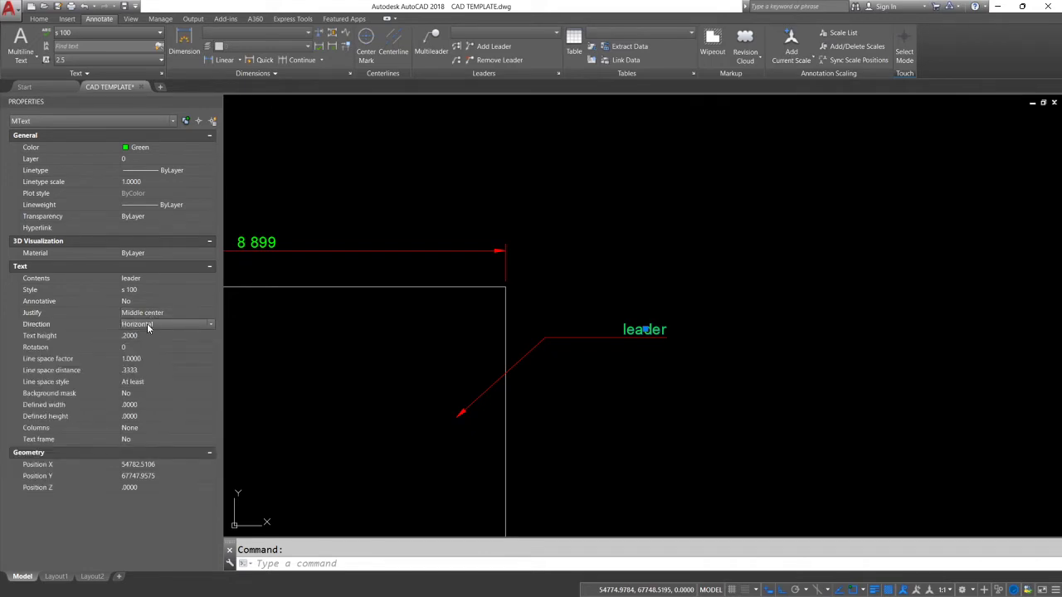
click(147, 324)
click(147, 325)
click(140, 357)
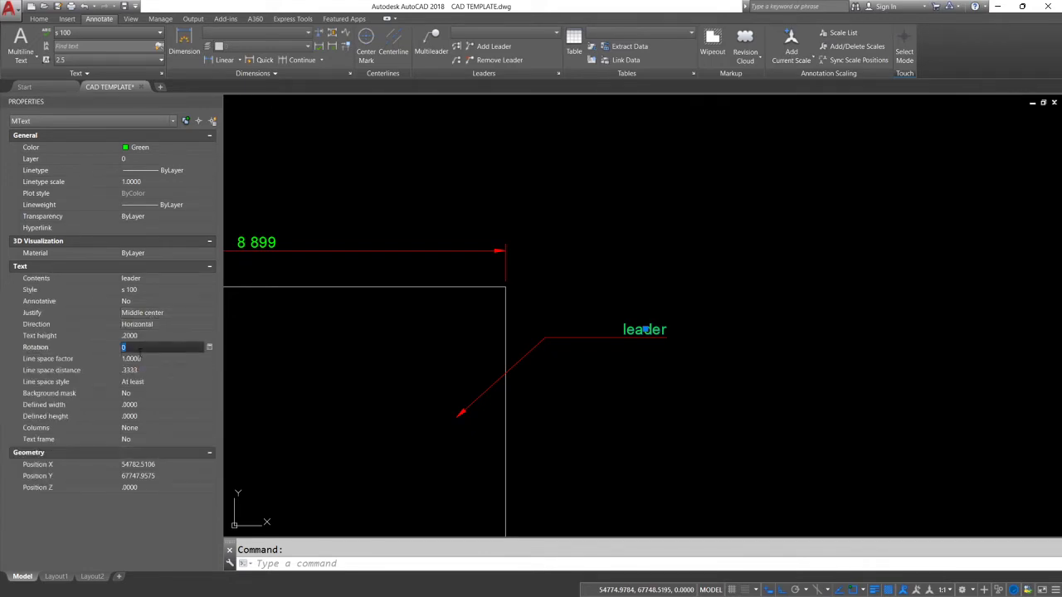
click(140, 380)
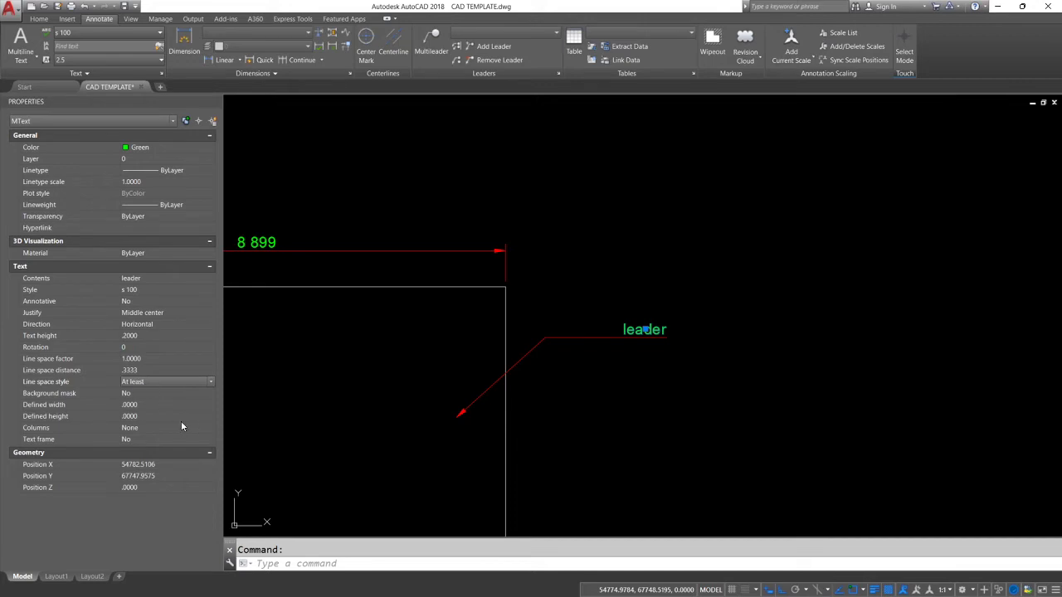
key(Escape)
- Explode the leader's multiline annotation text into single-line text
scroll(664, 332, up, 4)
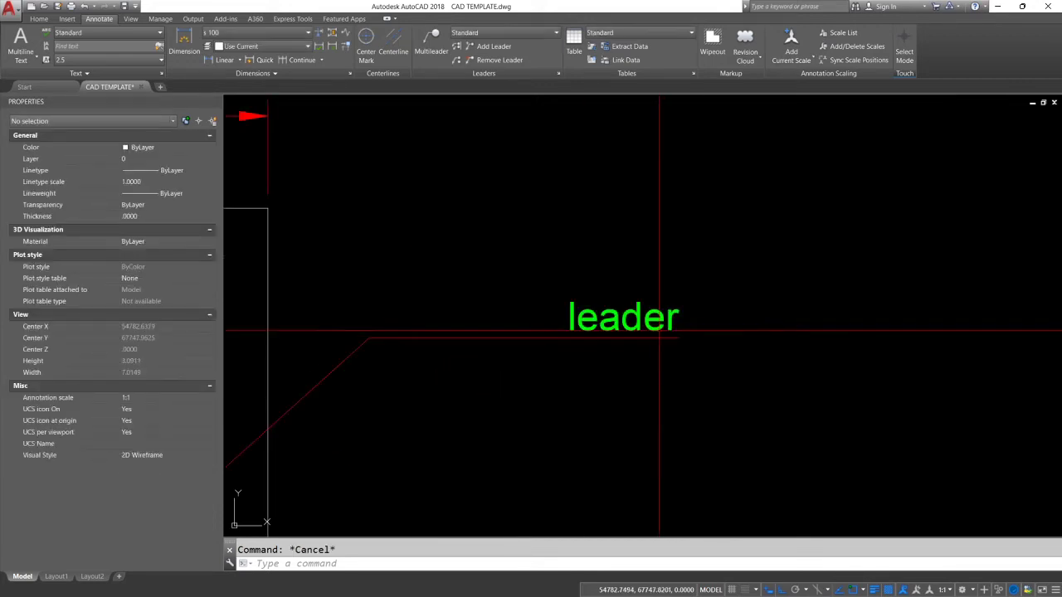
click(572, 311)
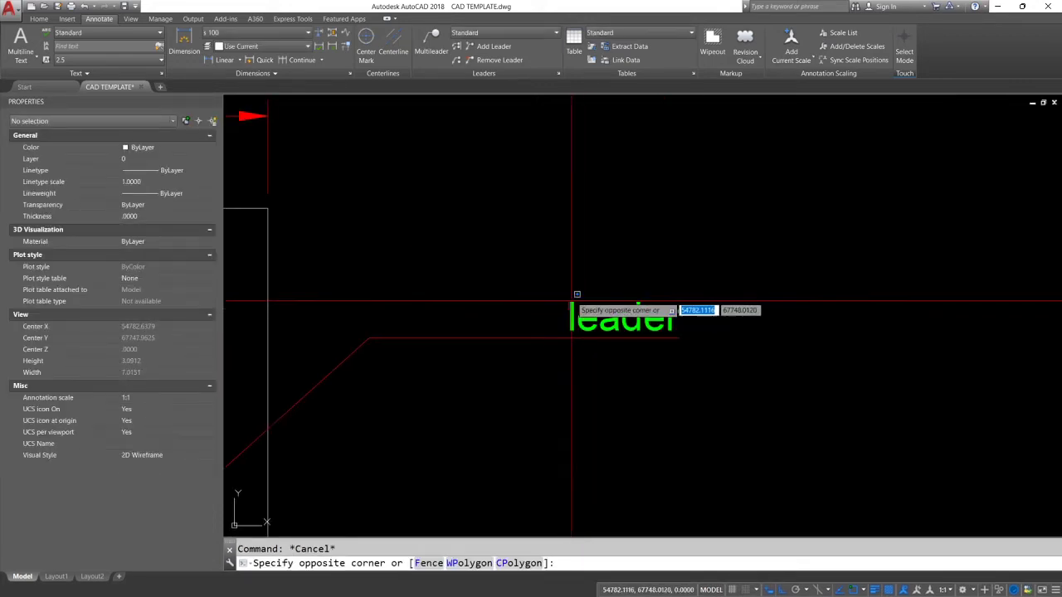
click(574, 304)
text(x)
key(Return)
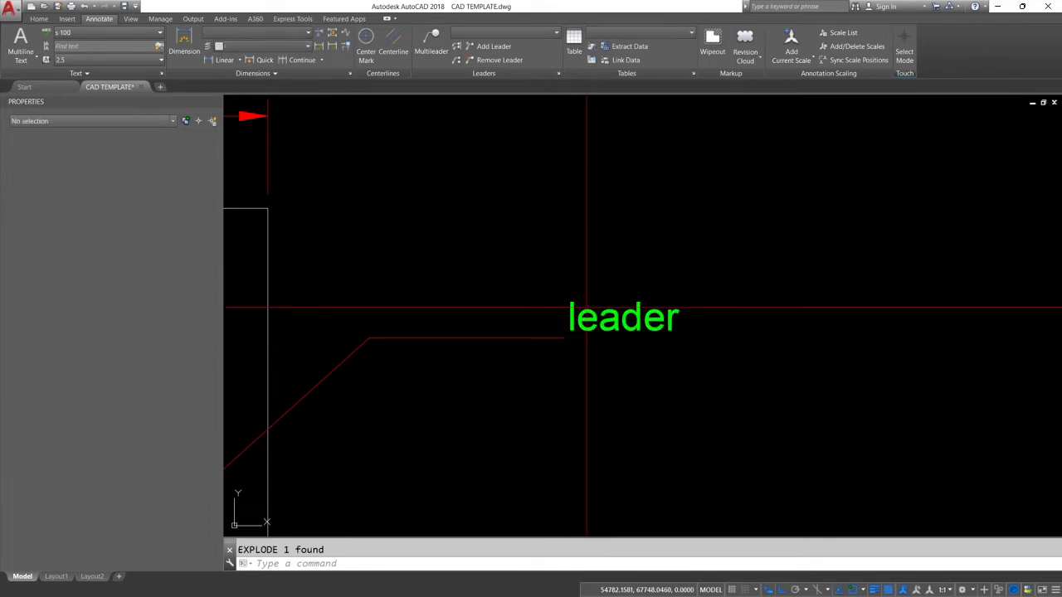
- Move the exploded leader text straight down so its mid-height lines up with the end of the leader's shoulder
key(Escape)
click(571, 300)
click(633, 290)
click(688, 356)
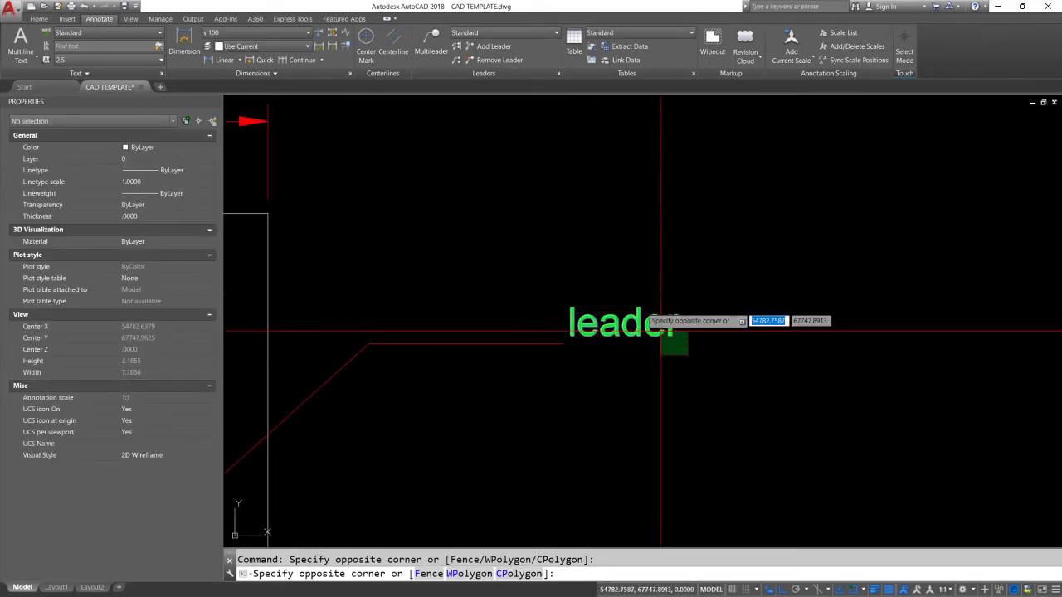
click(660, 332)
text(m)
key(Return)
click(742, 239)
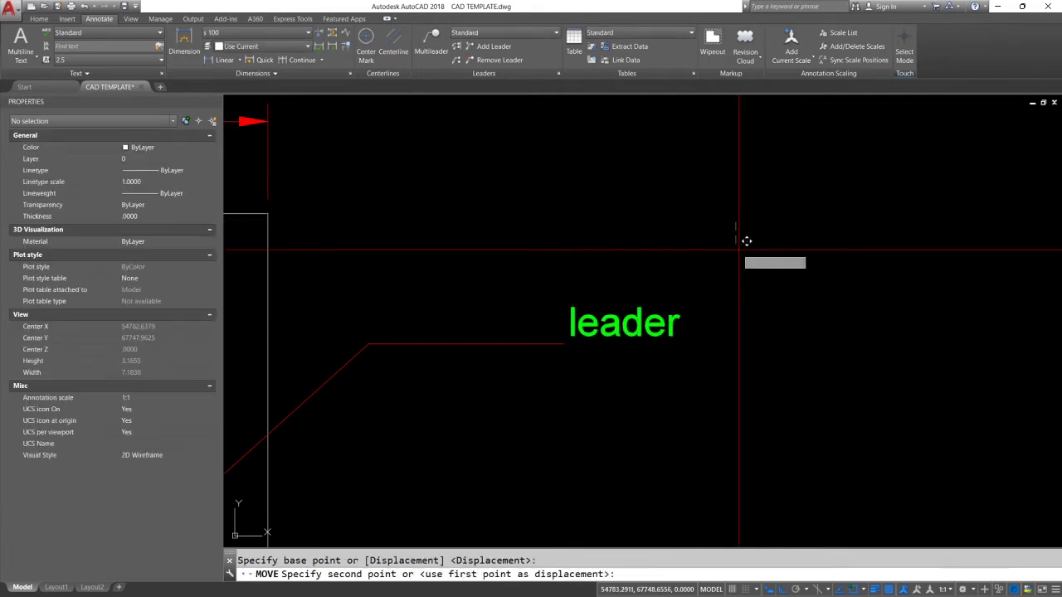
click(739, 244)
key(Escape)
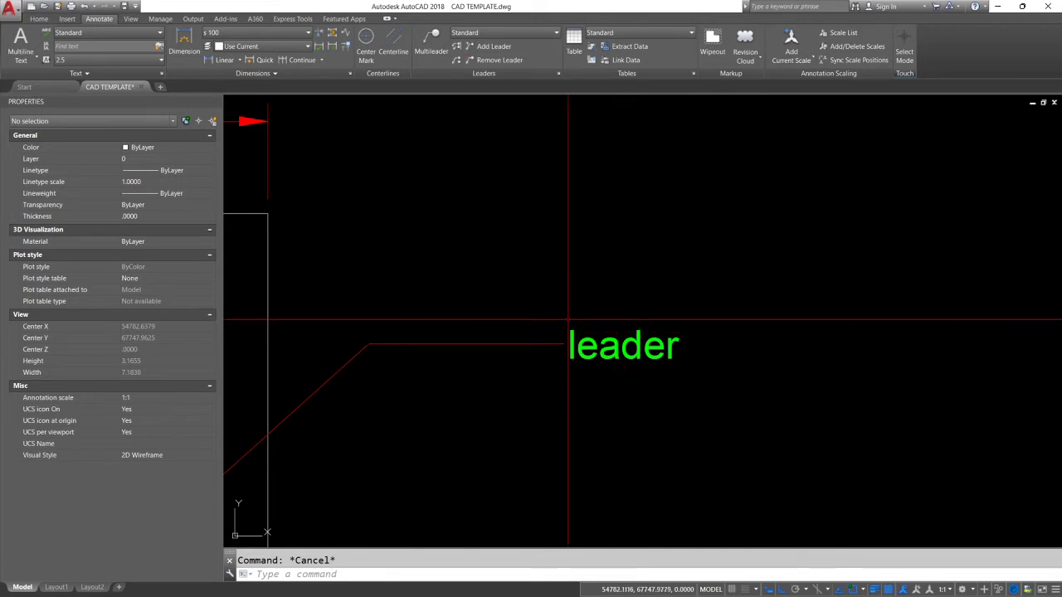
click(572, 342)
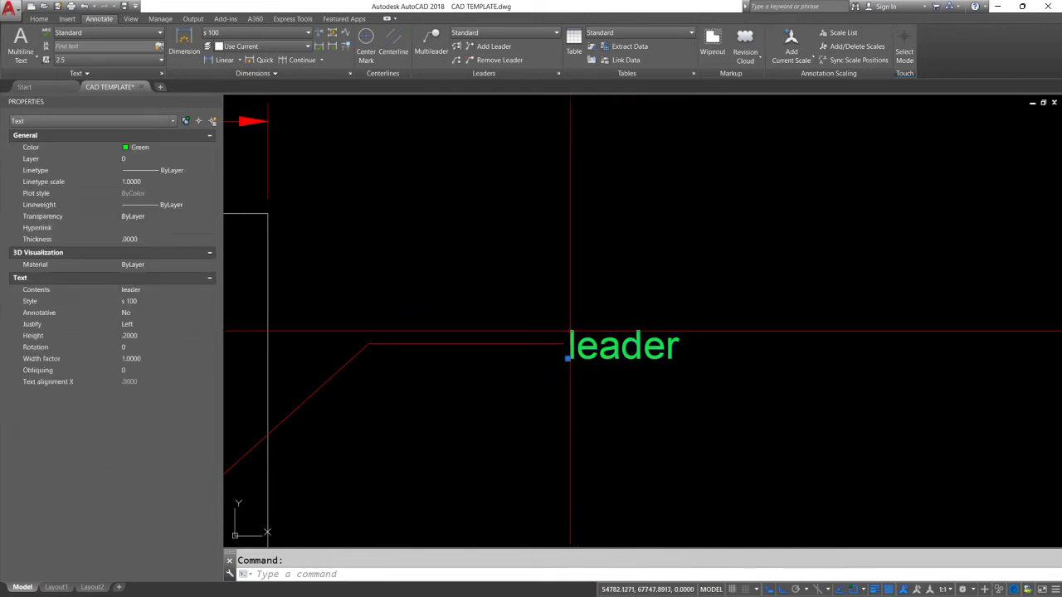
middle_drag(572, 342, 697, 313)
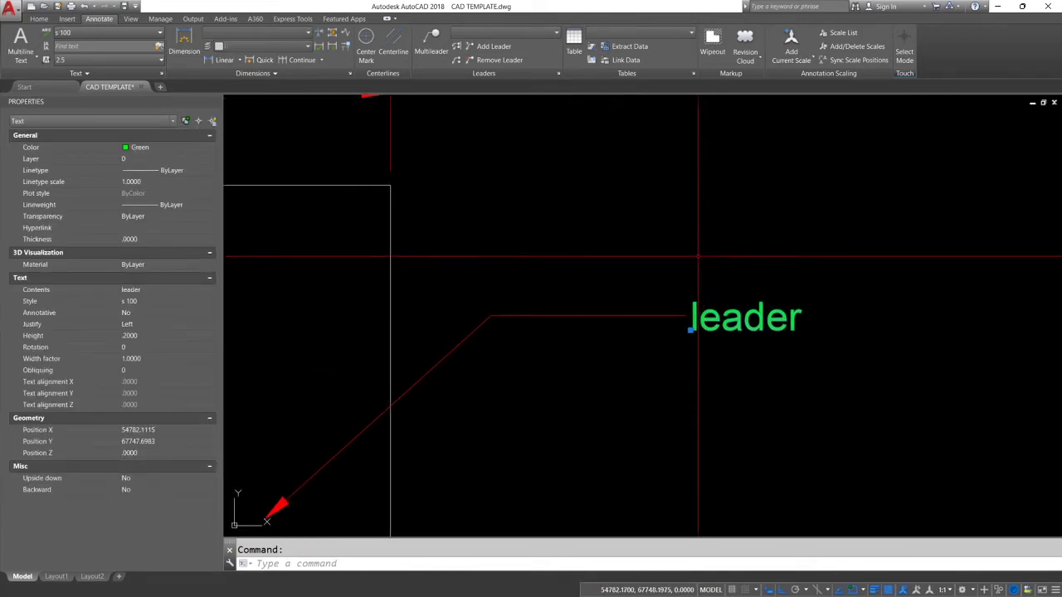
scroll(502, 318, up, 4)
key(Escape)
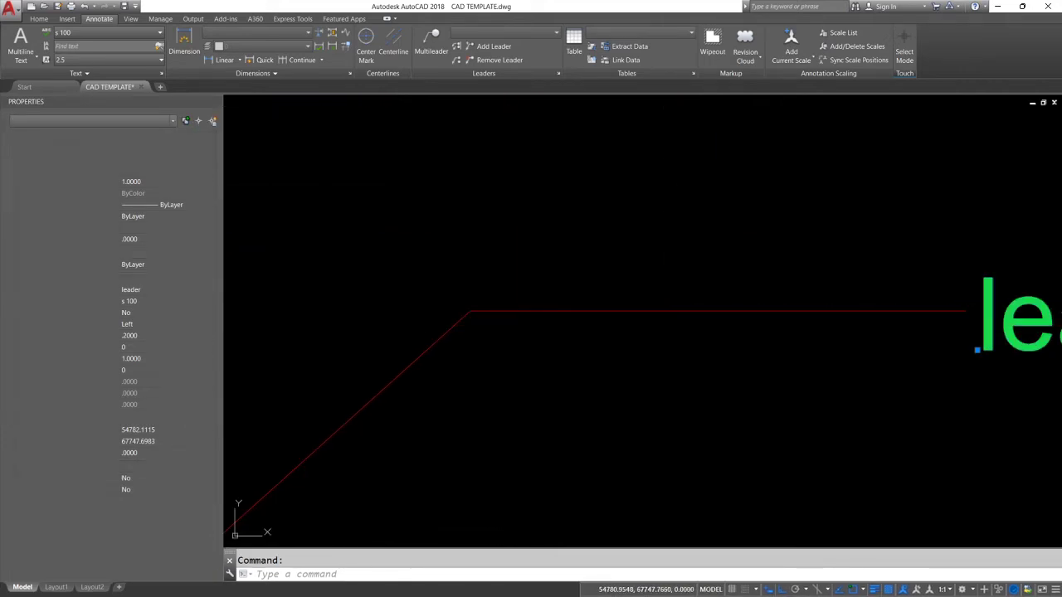
click(564, 325)
click(534, 286)
key(Escape)
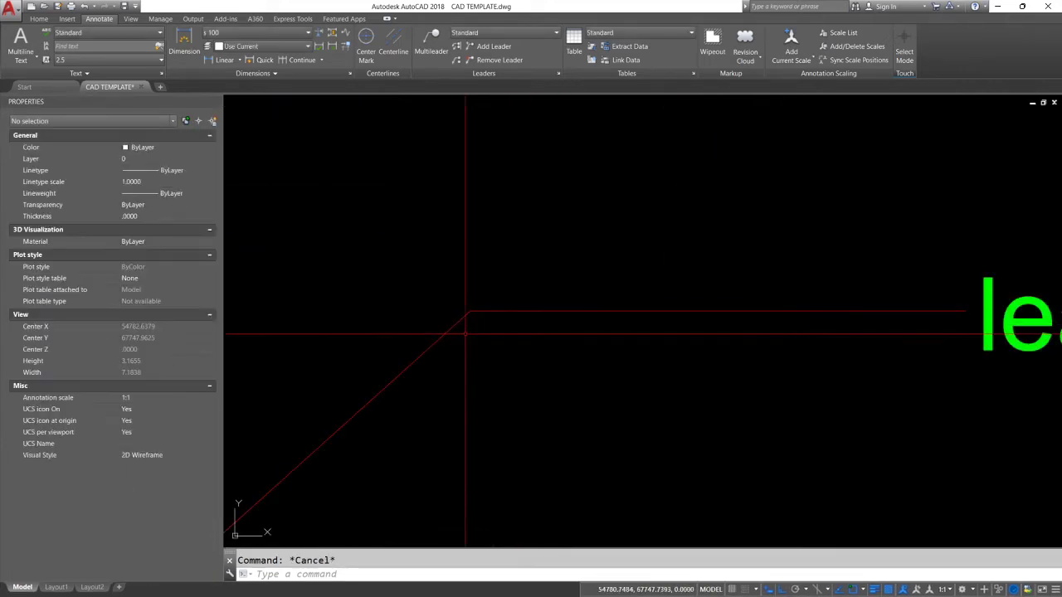
key(Return)
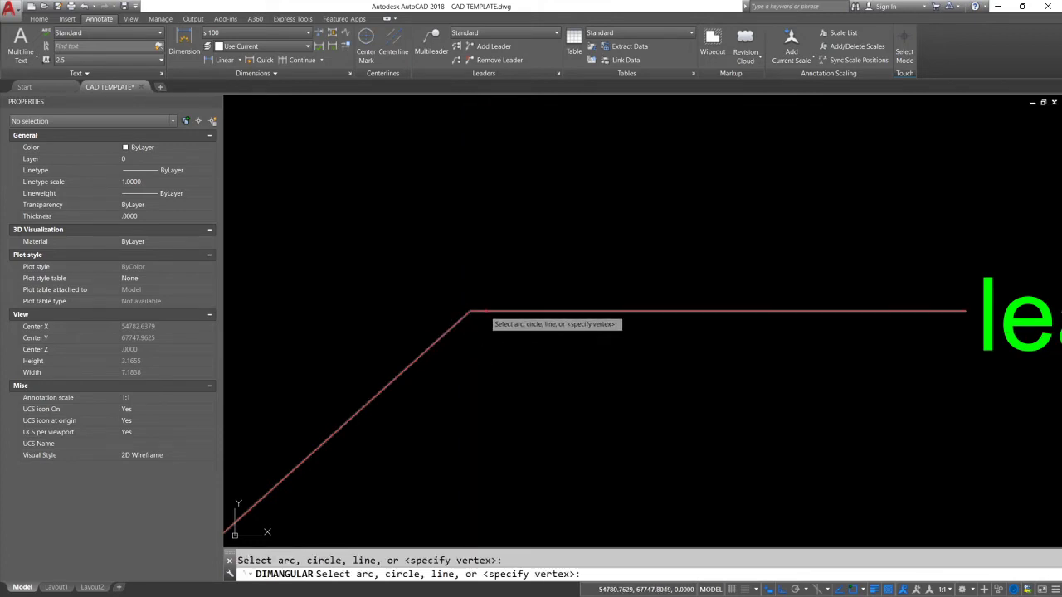
key(Escape)
- Explode the leader line into separate segments
click(483, 311)
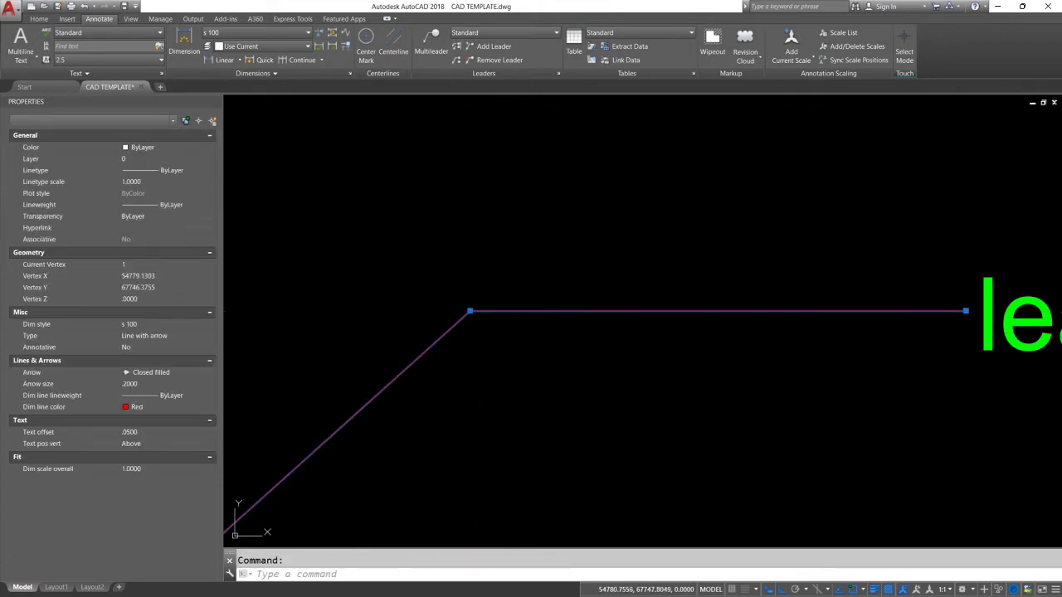
text(x)
key(Return)
key(Escape)
- Check the angle between the leader's sloped segment and its shoulder with an angular dimension, cancelling before placing it
text(dimang)
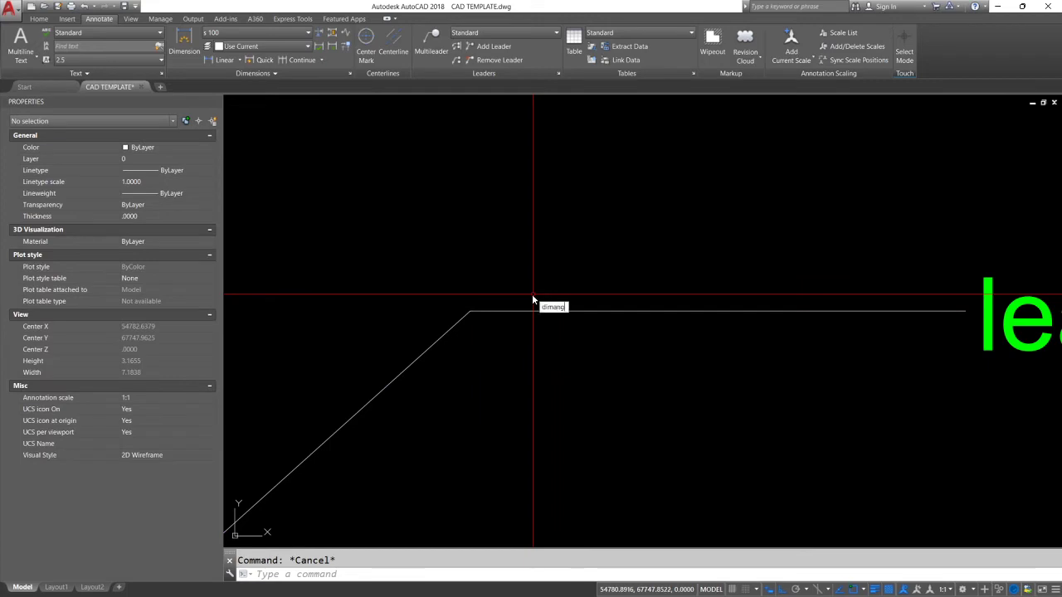
key(Return)
click(461, 320)
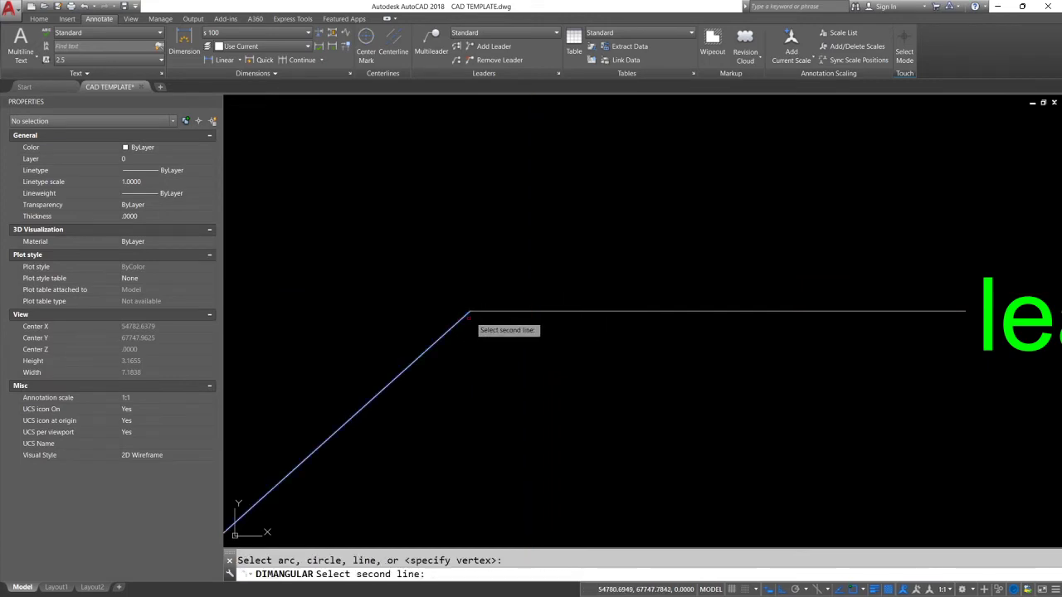
click(485, 312)
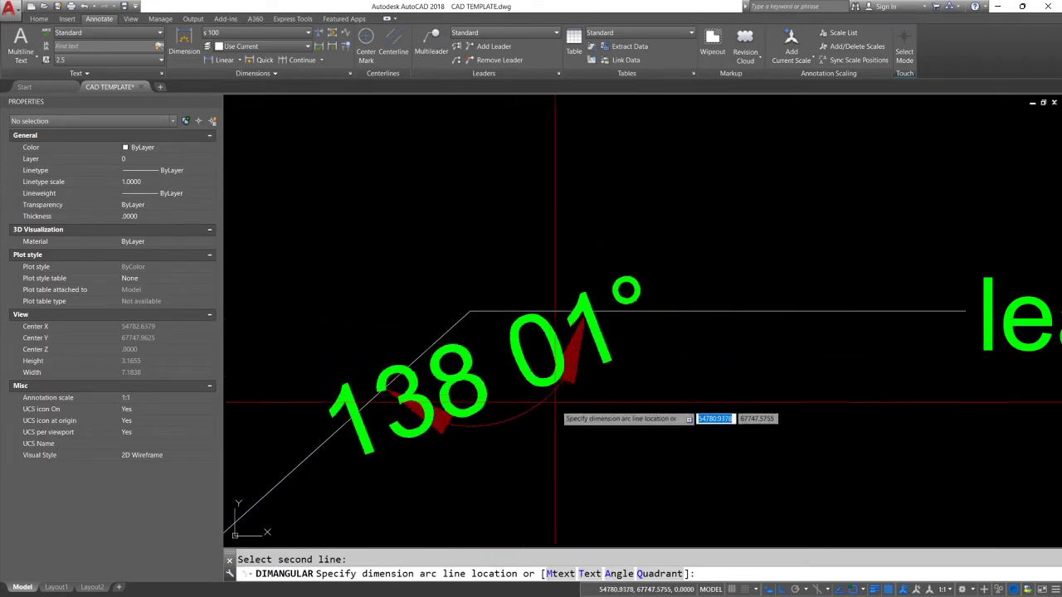
middle_drag(590, 407, 568, 265)
middle_drag(655, 349, 648, 342)
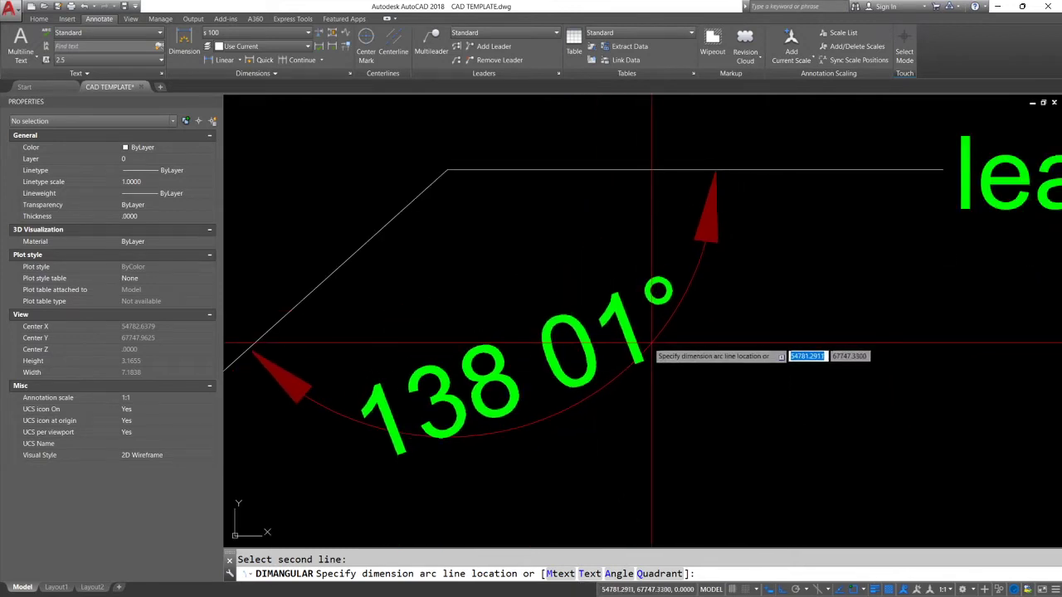
key(Escape)
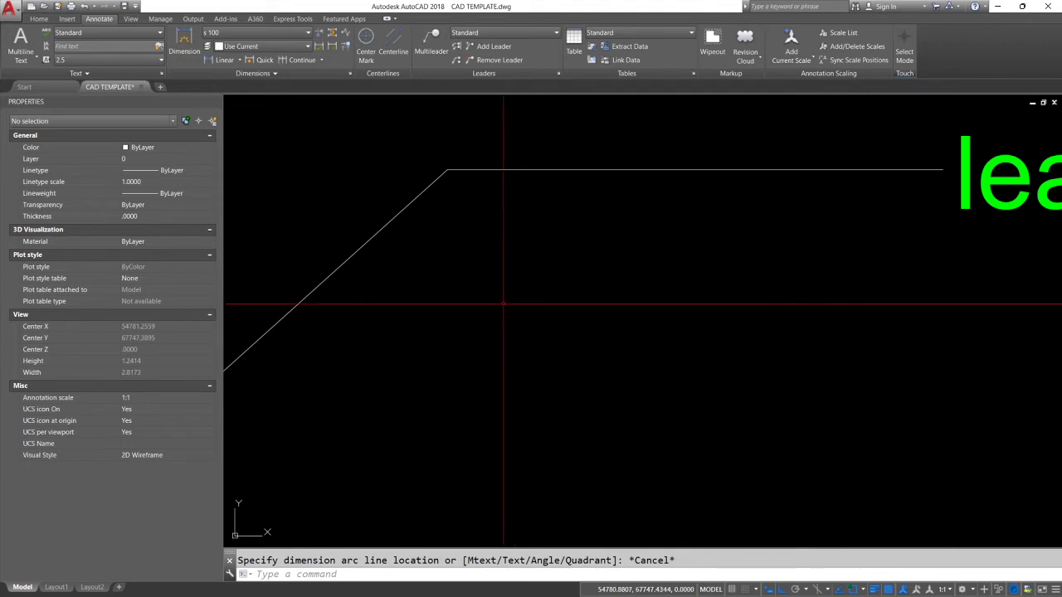
- View the whole exploded leader and compare it with the Leader Line page of the dimensioning PDF in Adobe Acrobat Reader, then return to AutoCAD
scroll(502, 340, down, 3)
scroll(543, 322, up, 2)
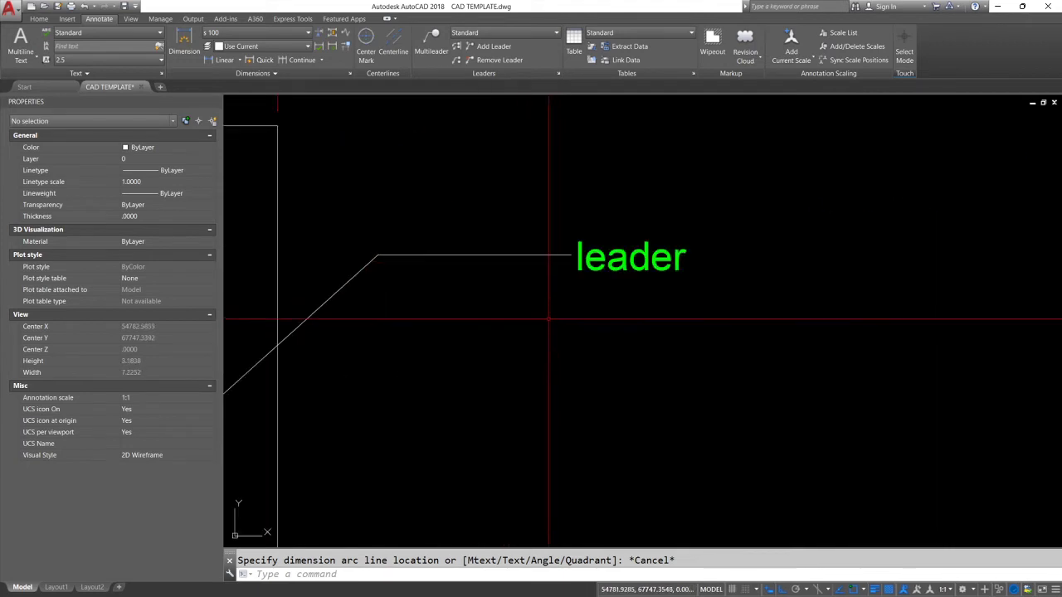
key(alt)
scroll(559, 292, down, 3)
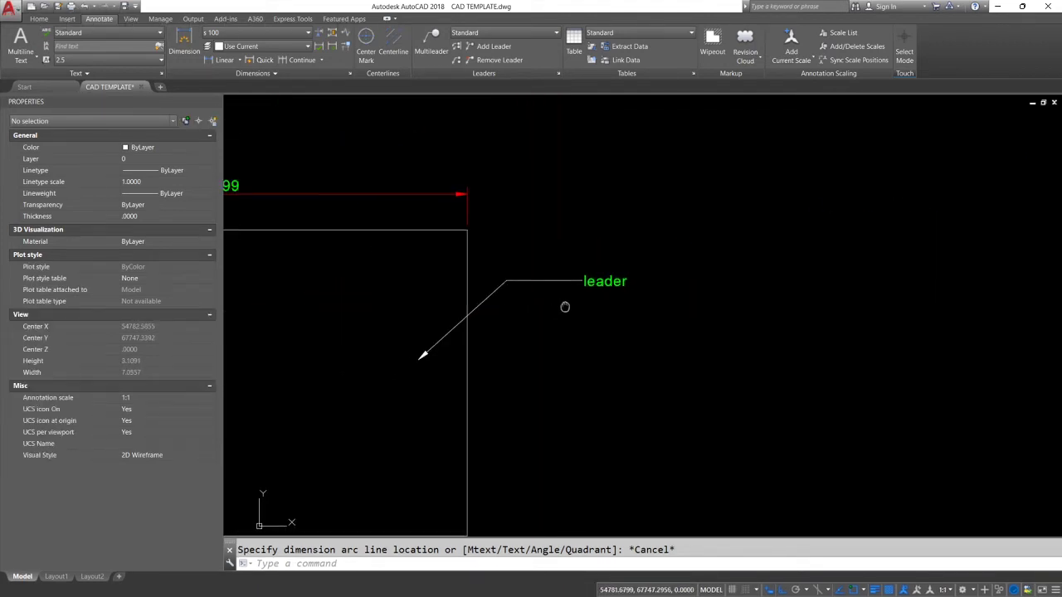
scroll(573, 296, up, 2)
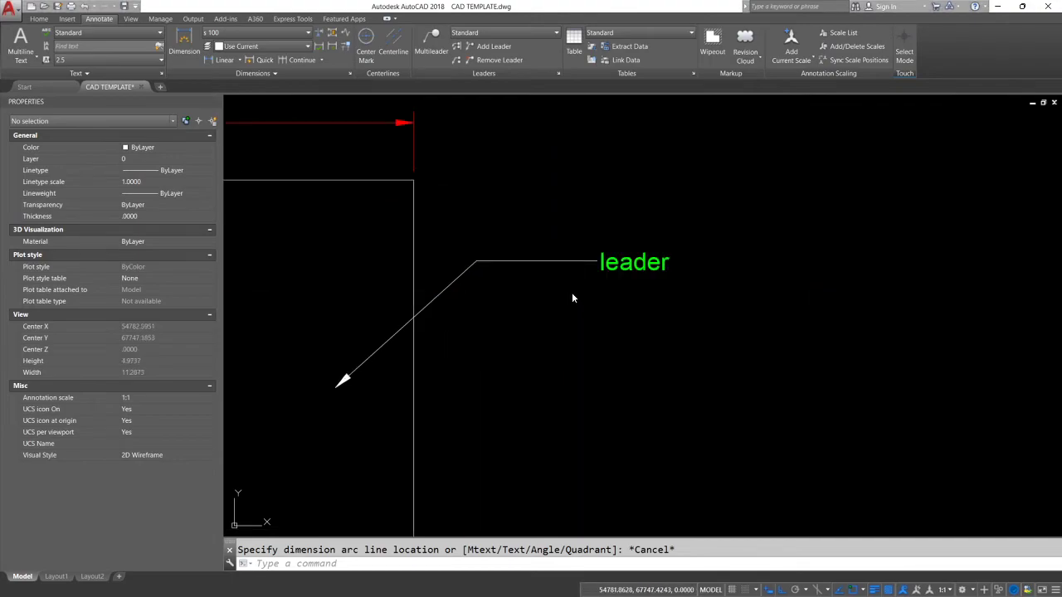
key(alt+Tab)
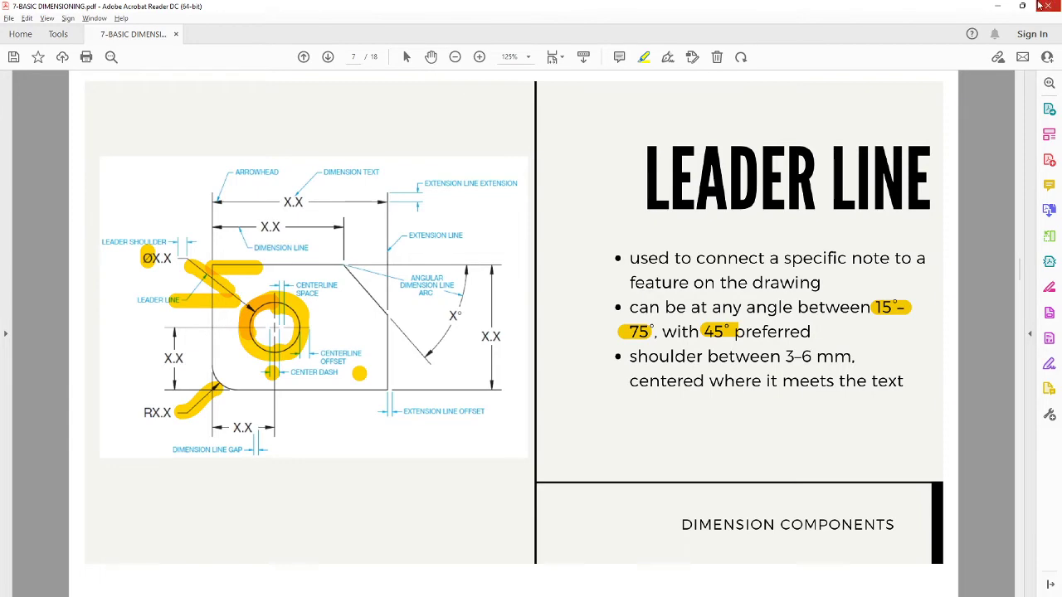
click(999, 6)
- Rewrite the leader's text in capitals as LEADER
key(Escape)
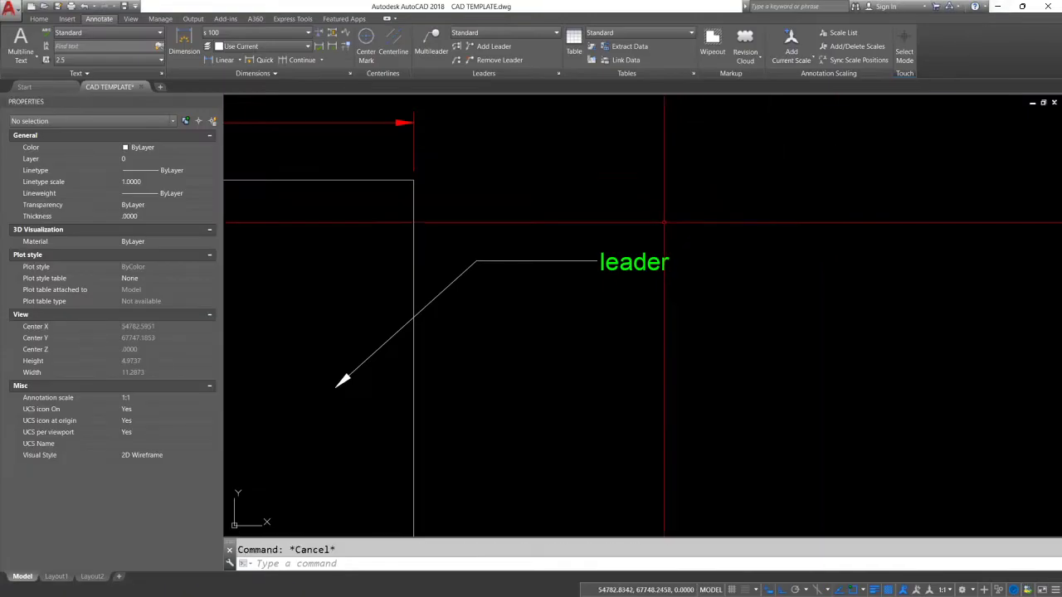
text(ed)
key(Return)
click(645, 269)
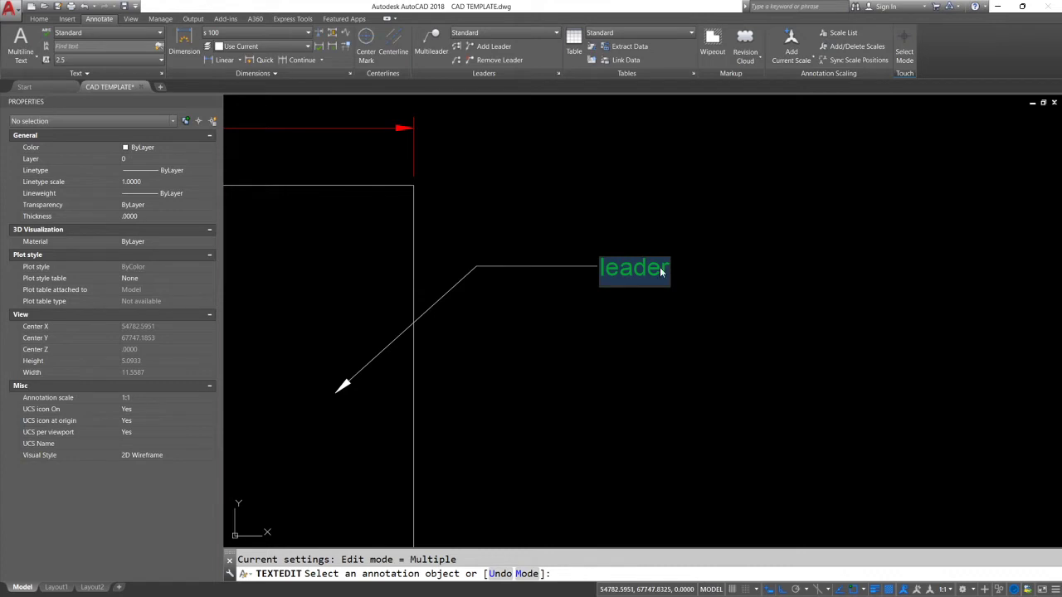
text(LEADER)
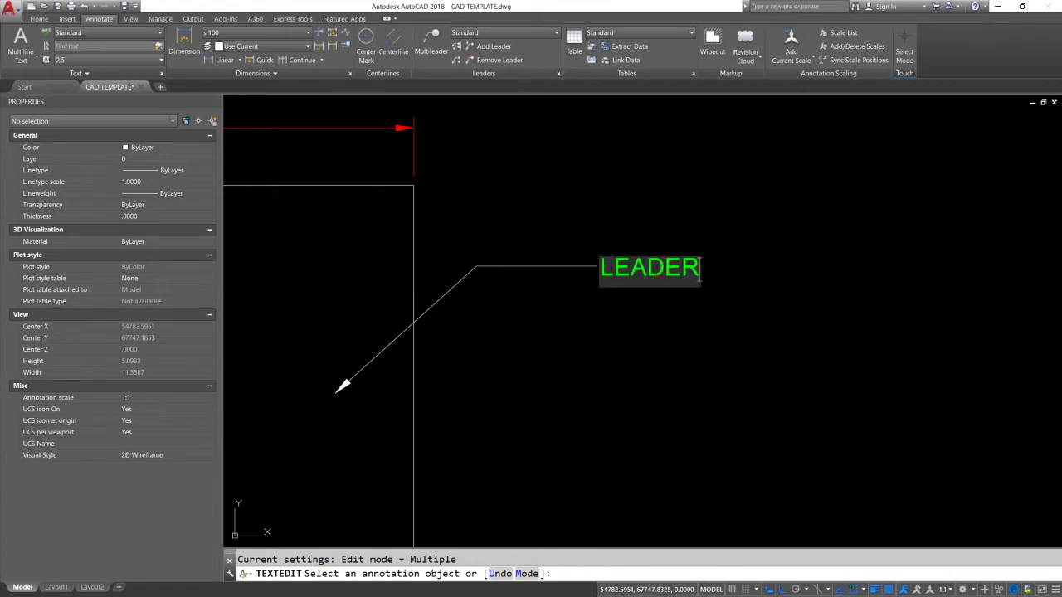
click(562, 193)
key(Escape)
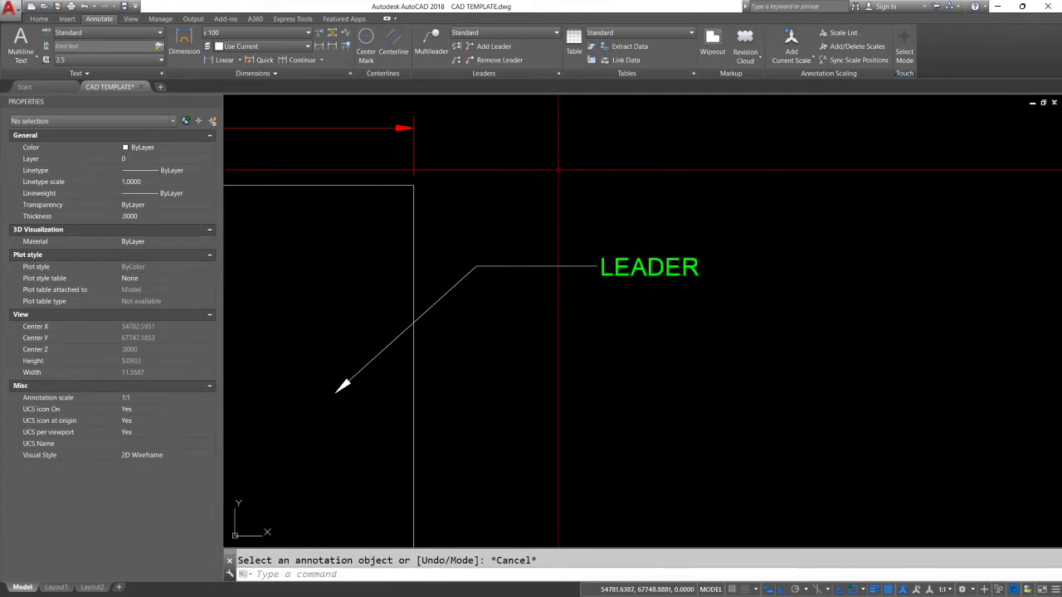
- Extend the leader's note so it reads "LEADER, 6mm"
key(Return)
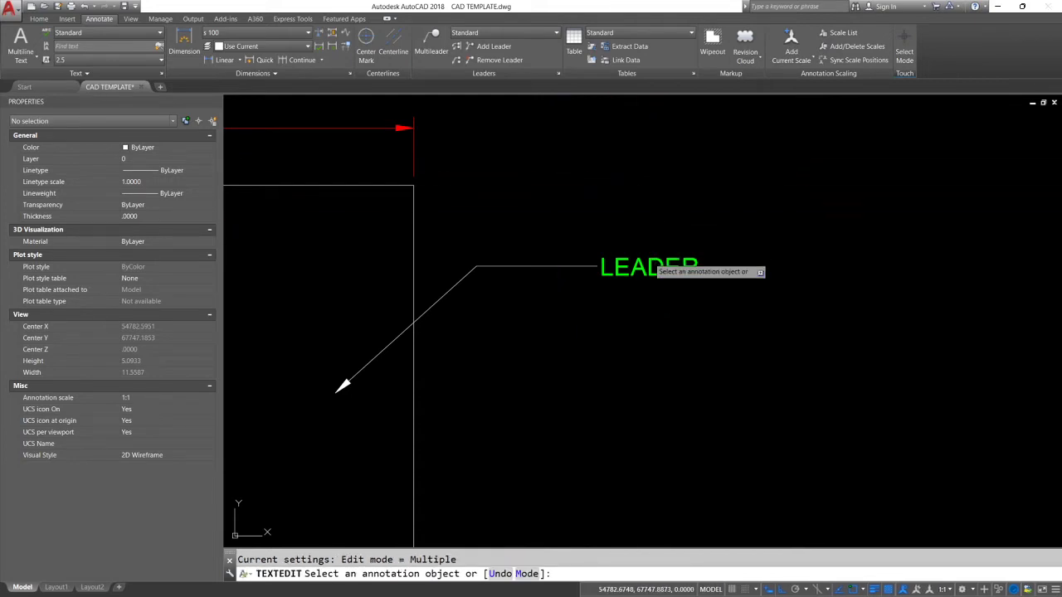
click(652, 267)
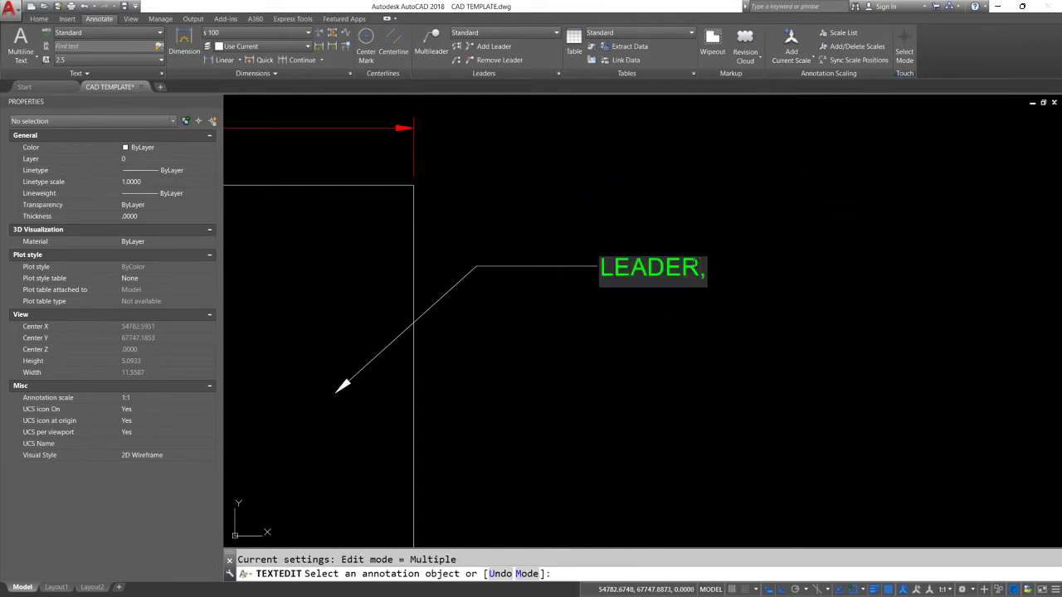
text(,MM)
key(BackSpace)
key(BackSpace)
text(mm)
key(Left)
key(Left)
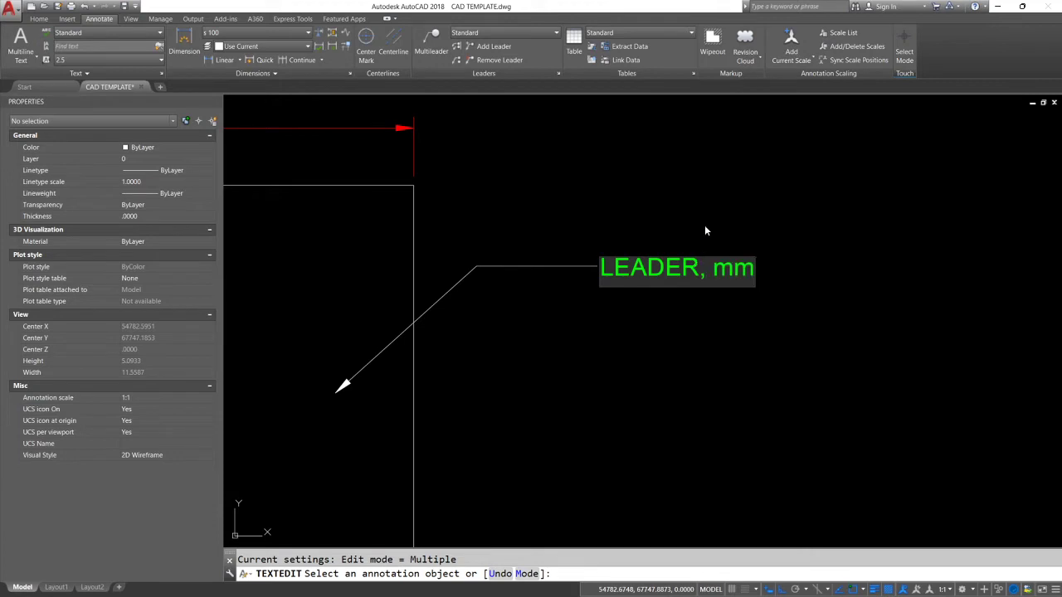
text(6)
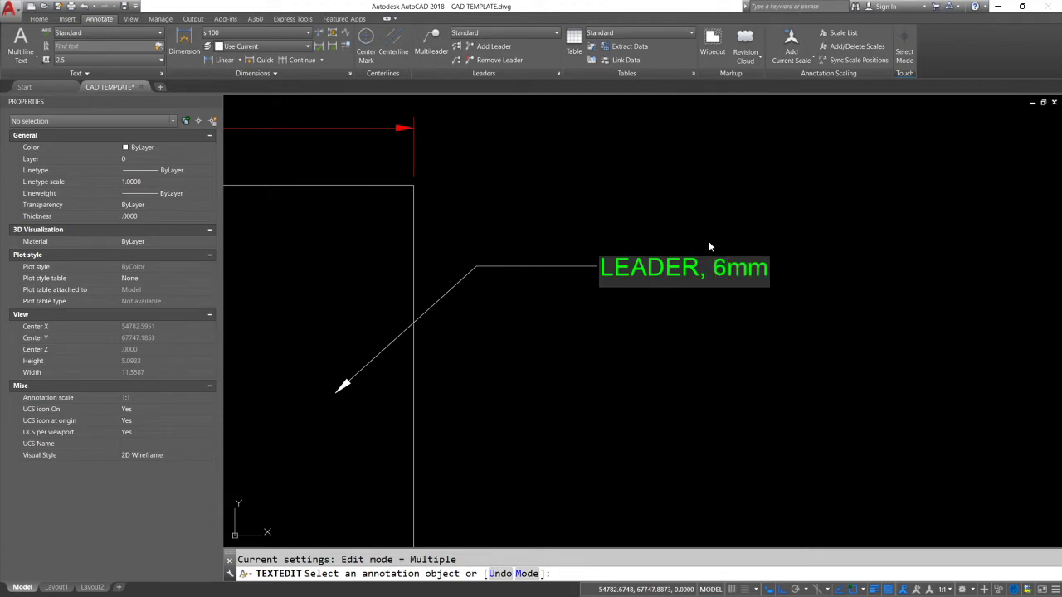
click(726, 247)
key(Escape)
scroll(679, 230, down, 2)
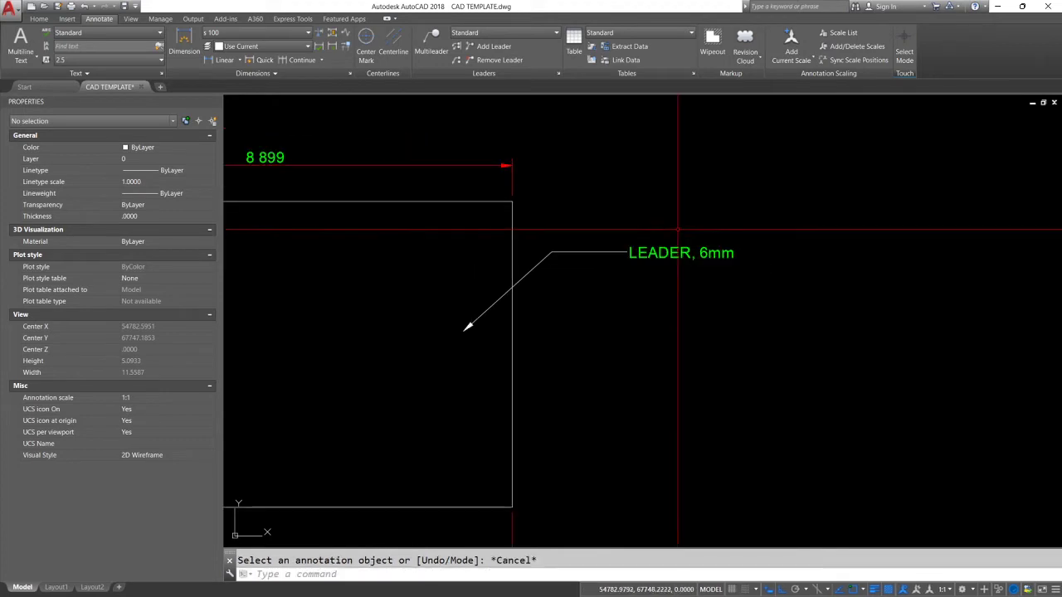
scroll(697, 224, down, 3)
scroll(704, 221, up, 4)
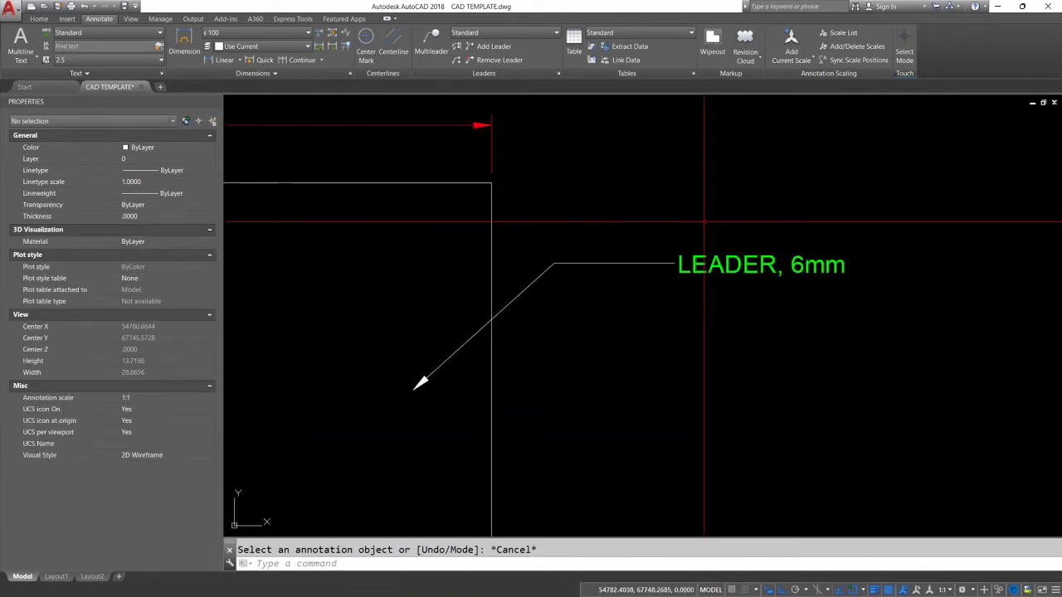
- Examine the preferred arrowhead's proportions on the Arrowheads page of the dimensioning PDF in Adobe Acrobat Reader, then return to AutoCAD
click(1000, 7)
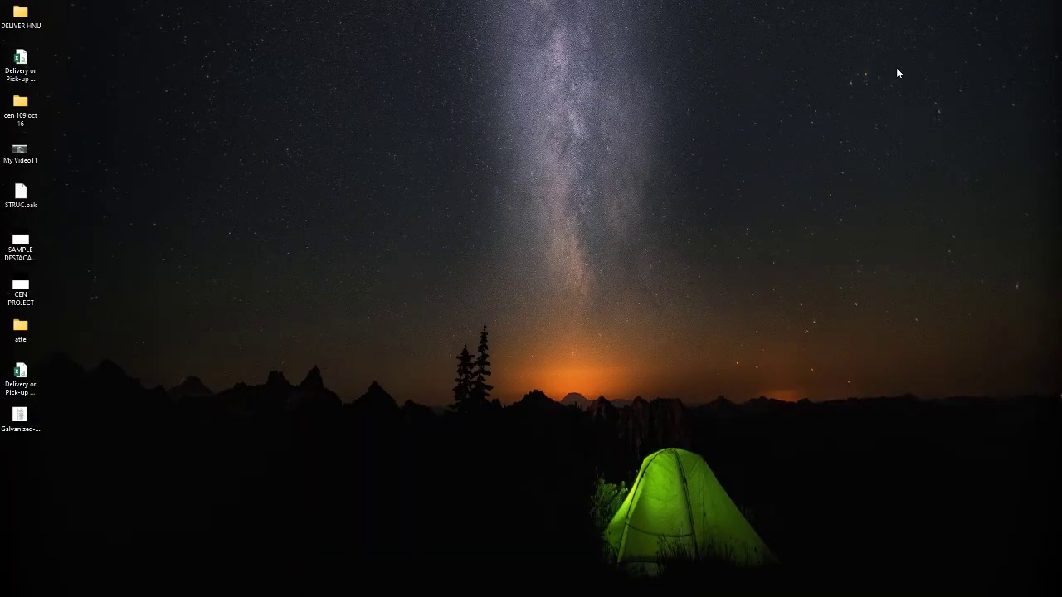
key(alt+Tab)
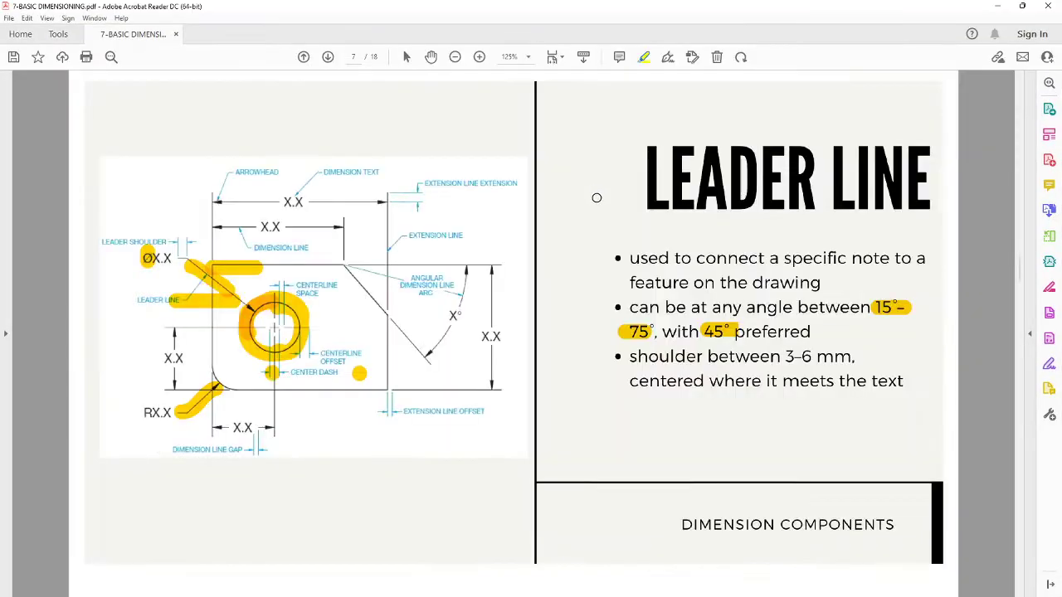
ctrl+scroll(598, 198, down, 1)
scroll(598, 199, up, 2)
scroll(599, 197, down, 2)
scroll(598, 195, down, 1)
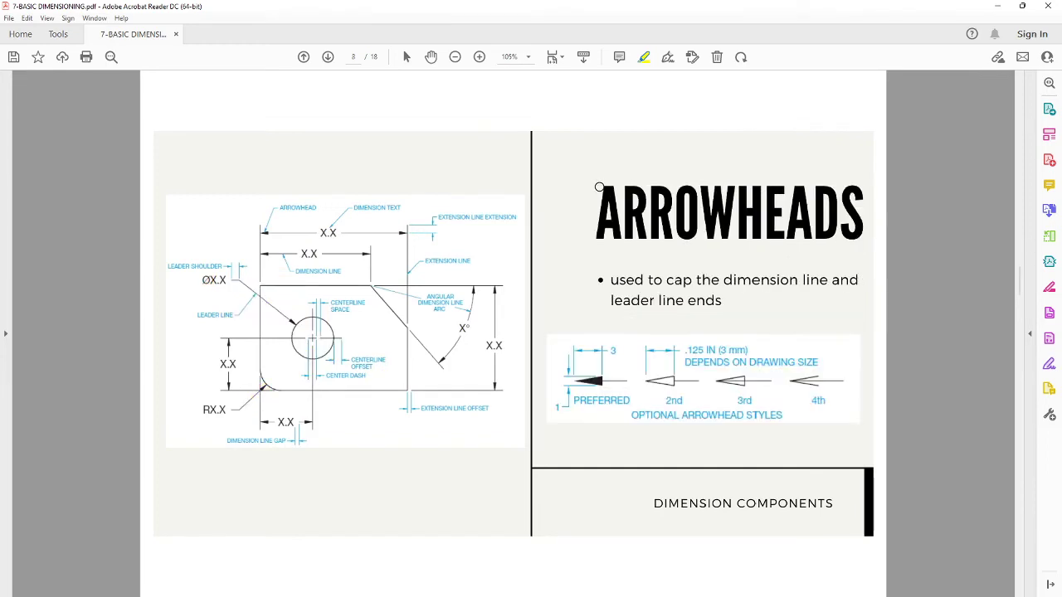
ctrl+scroll(639, 400, up, 3)
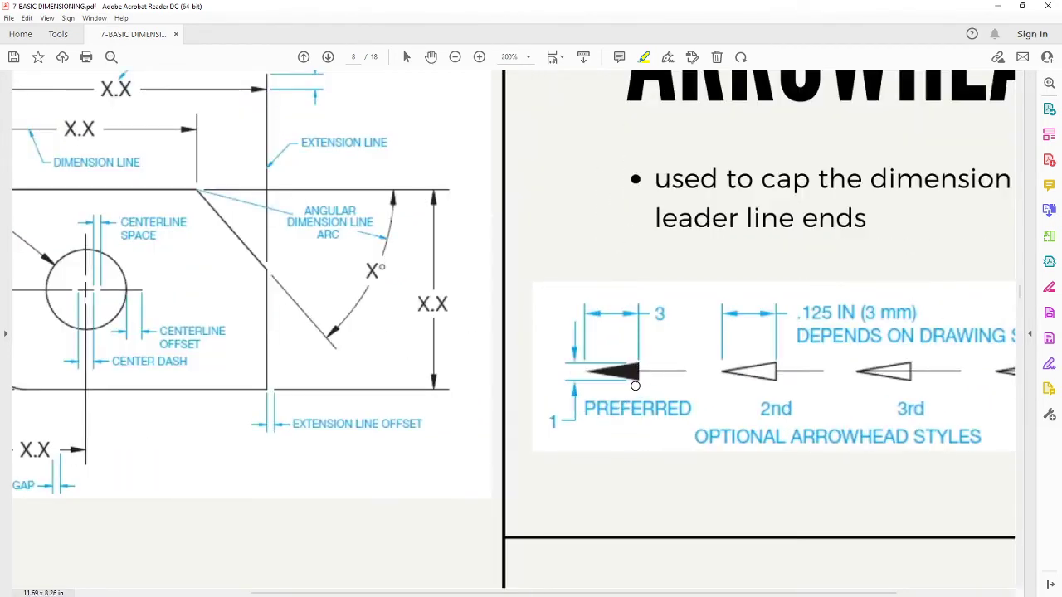
ctrl+scroll(636, 386, up, 1)
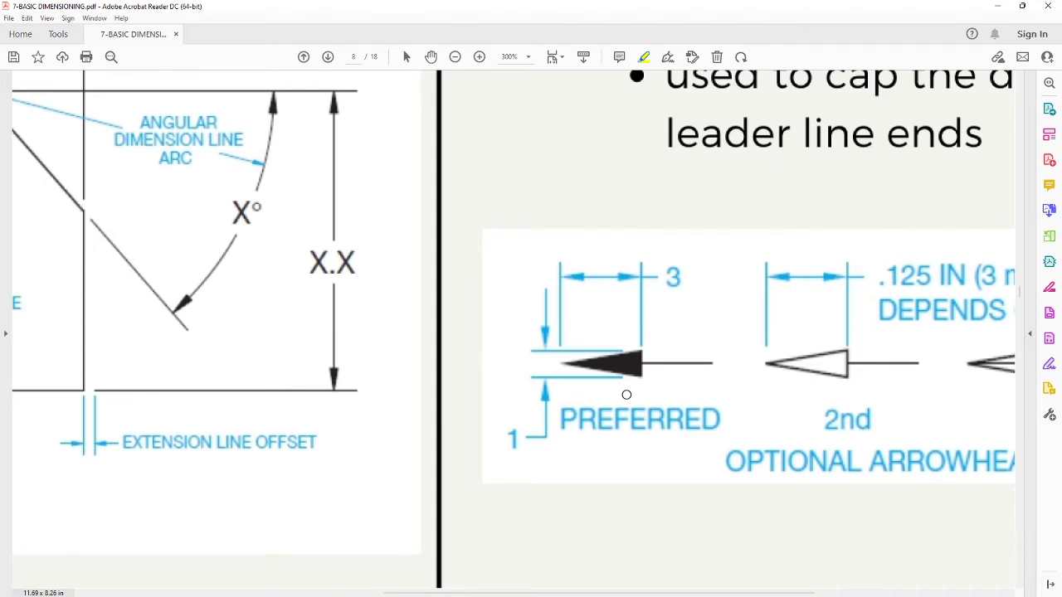
key(alt+Tab)
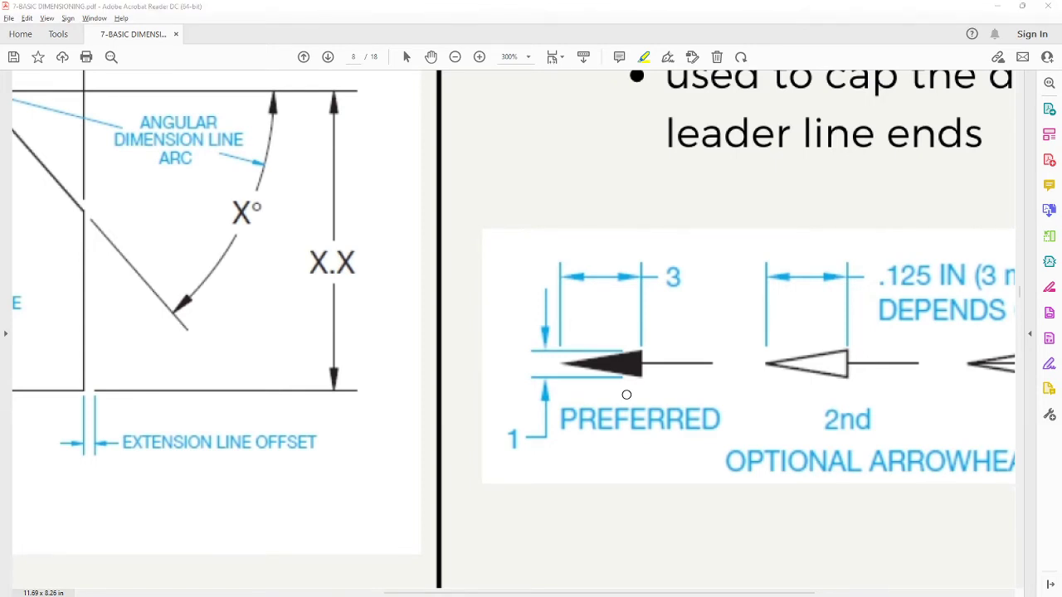
key(alt+Tab)
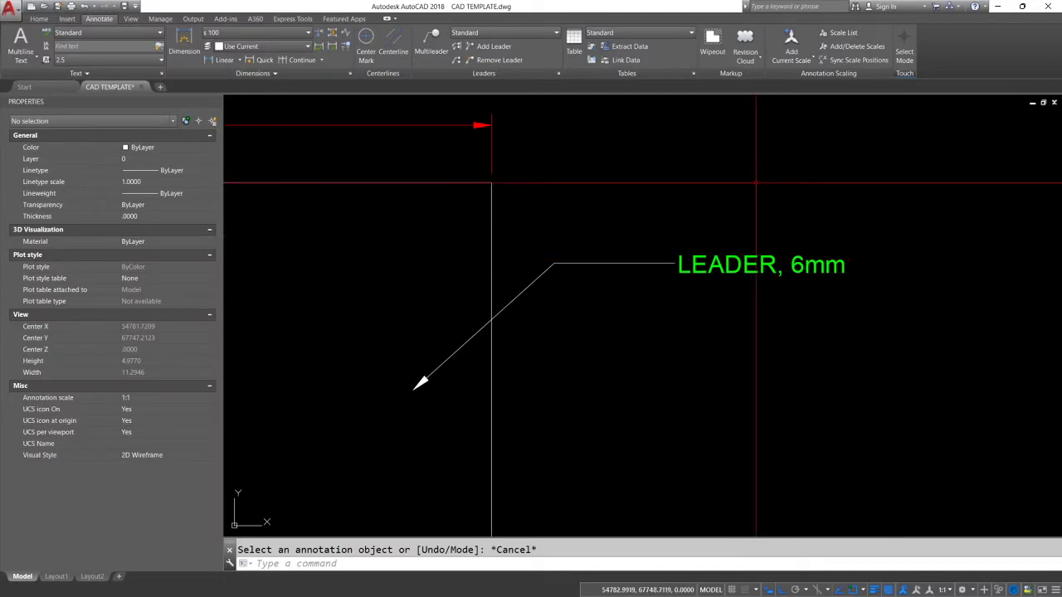
- Review the arrowhead, text and line settings of dimension style s 100, keeping the dimension lines' linetype ByBlock and lineweight ByLayer
click(350, 73)
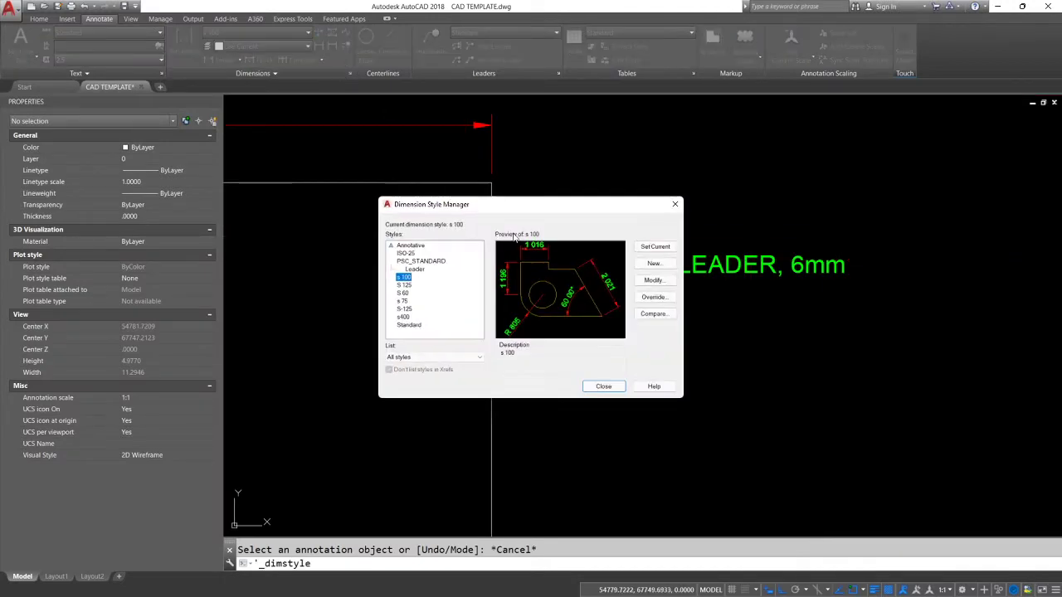
click(652, 280)
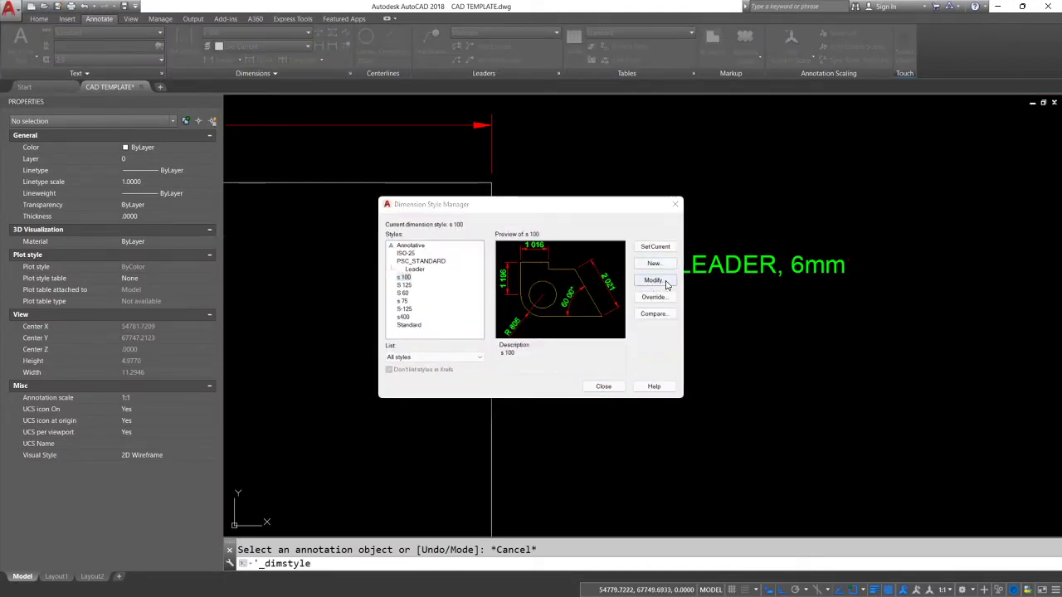
click(398, 184)
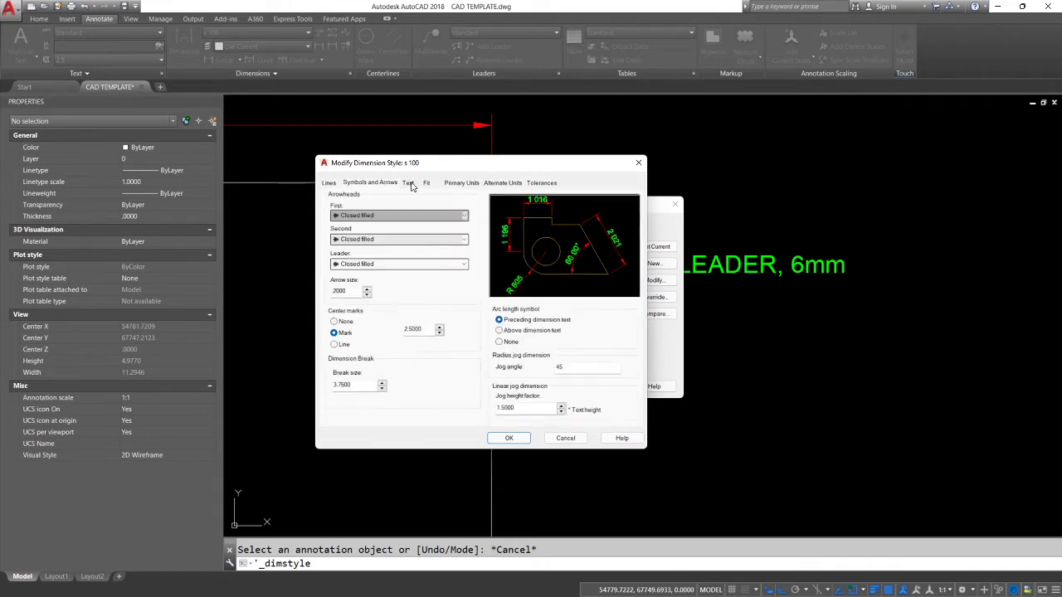
click(409, 183)
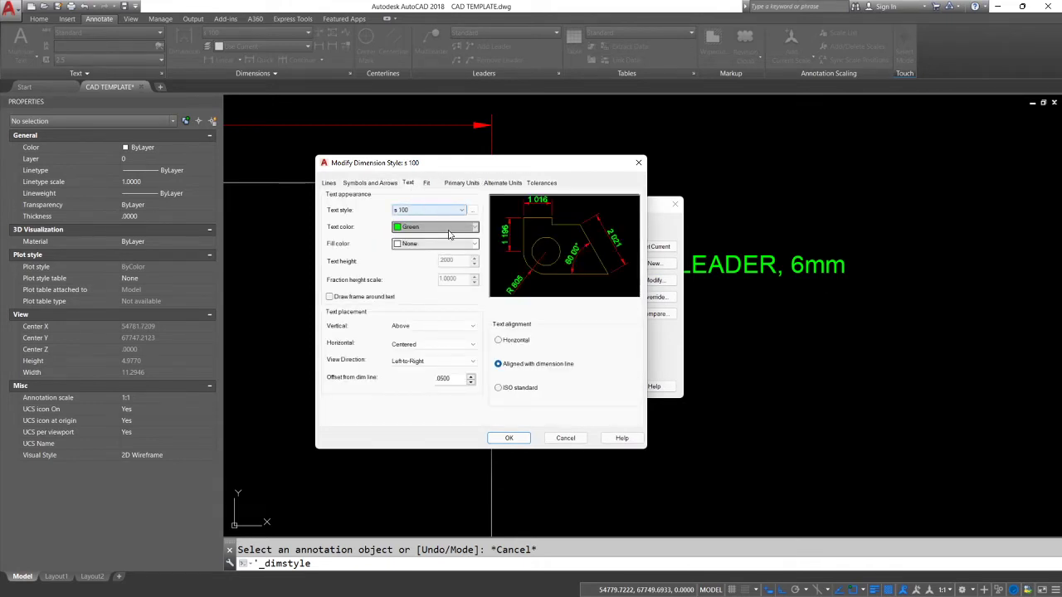
click(329, 183)
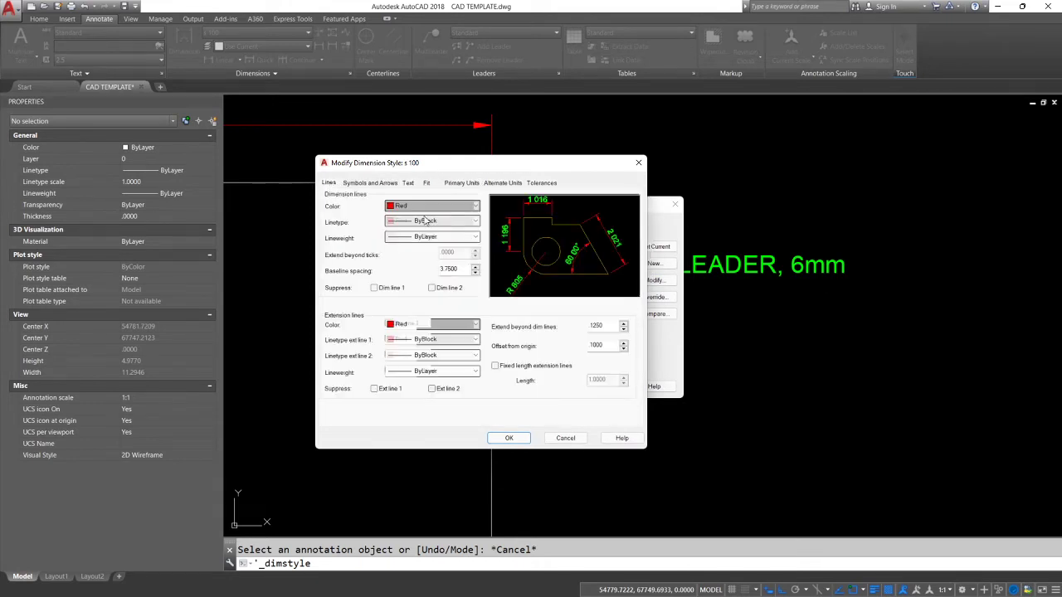
click(425, 221)
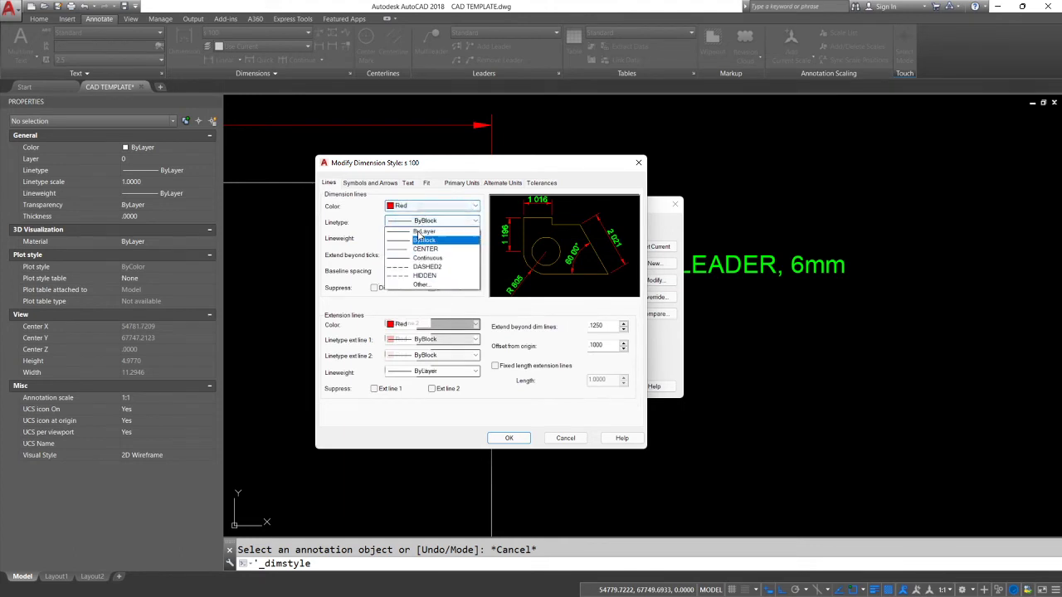
click(420, 240)
click(425, 238)
click(423, 241)
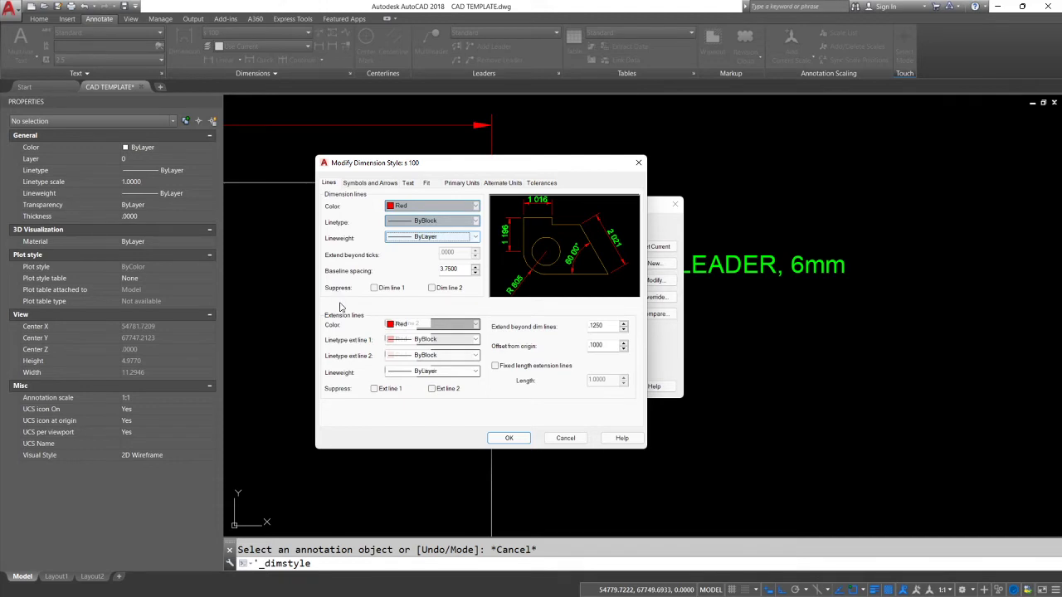
click(508, 439)
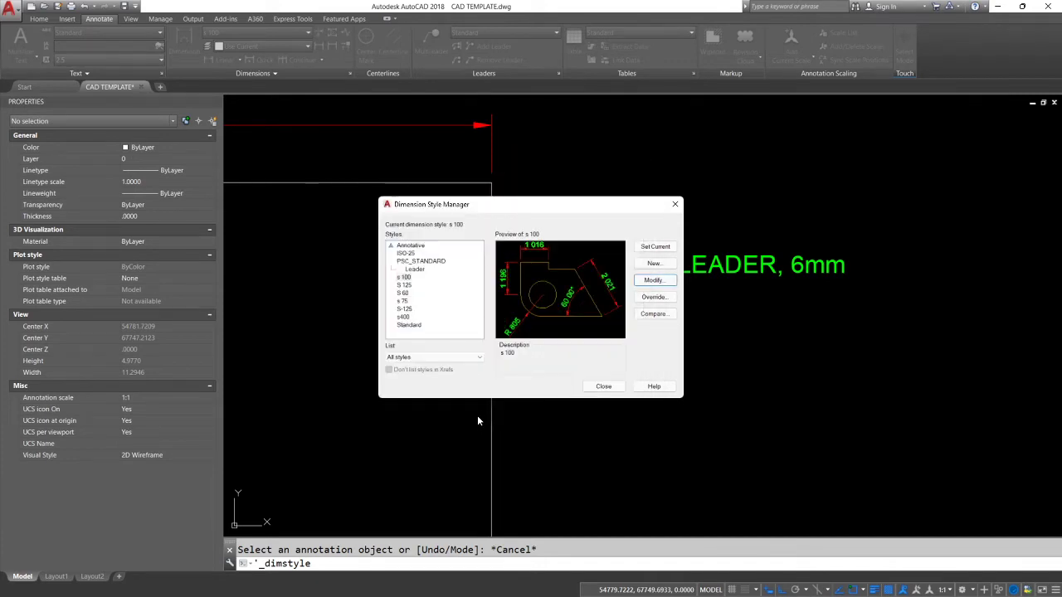
click(604, 386)
- Add a vertical linear dimension along the rectangle's left side, from its upper to its lower corner, placed outside the shape
scroll(687, 273, down, 4)
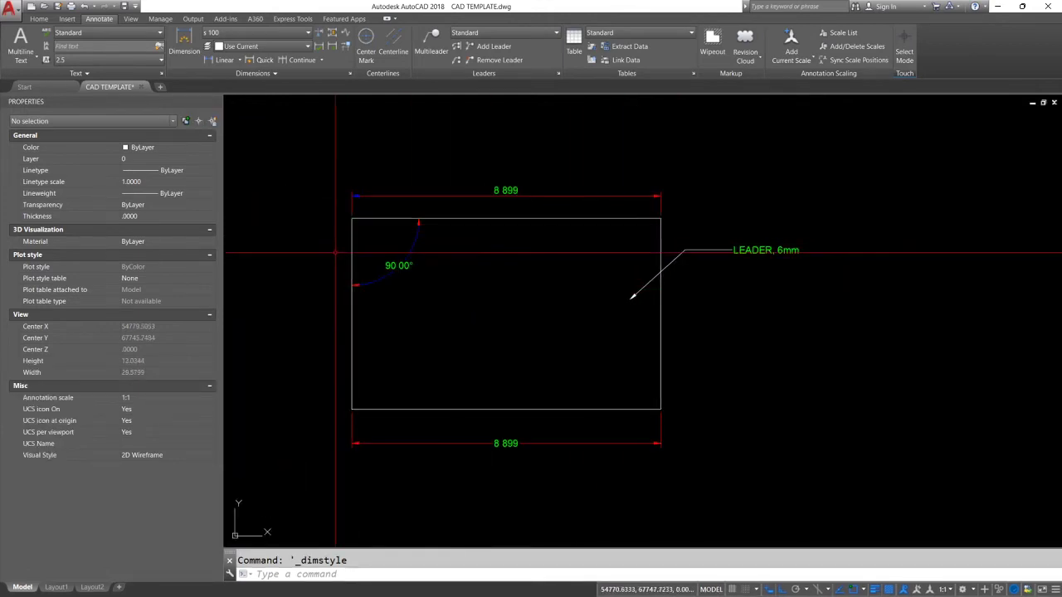
text(dli)
key(Return)
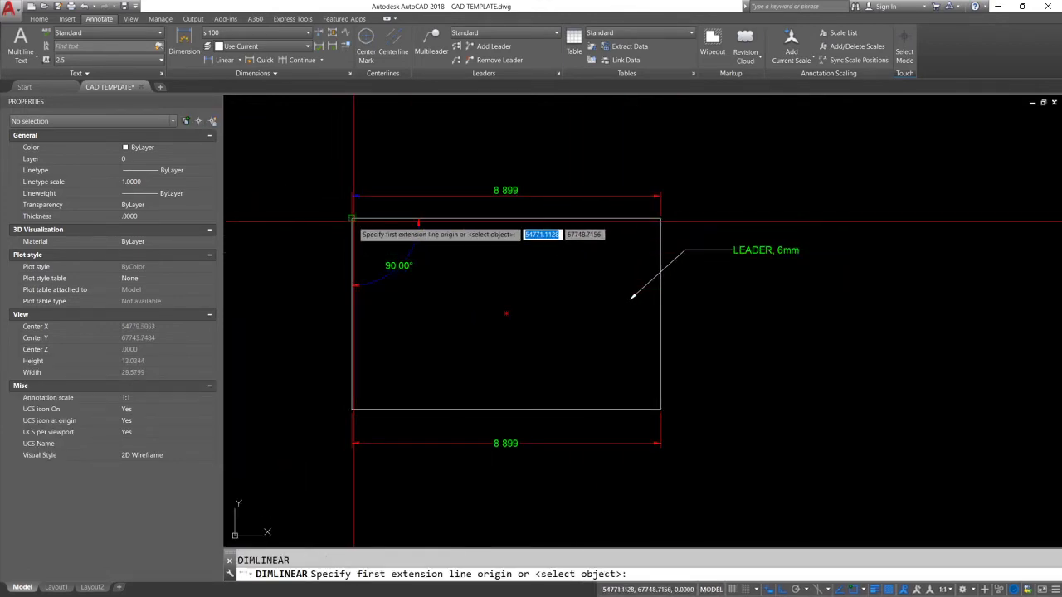
click(353, 218)
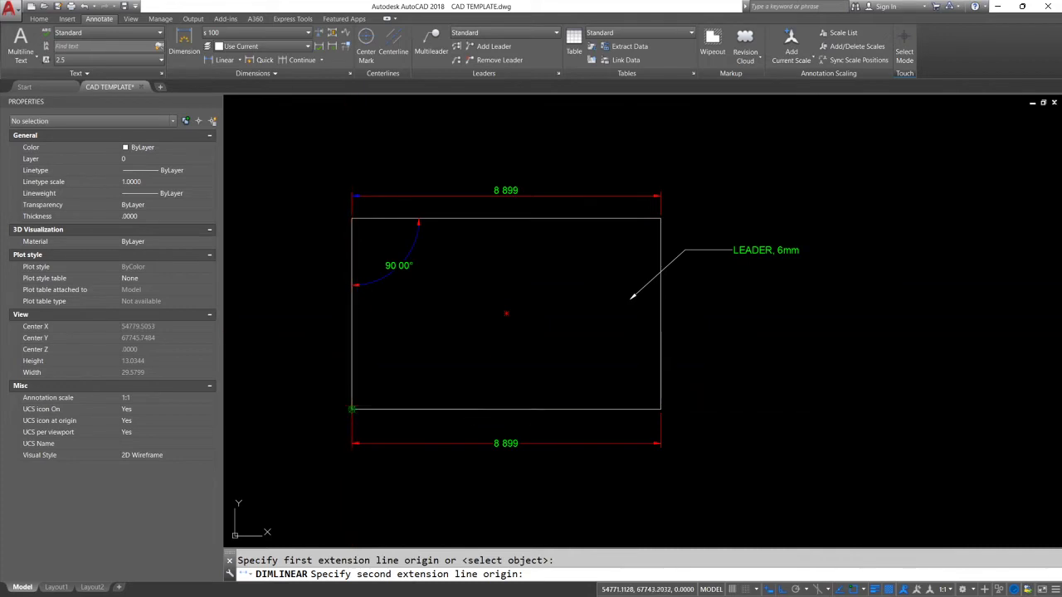
click(352, 407)
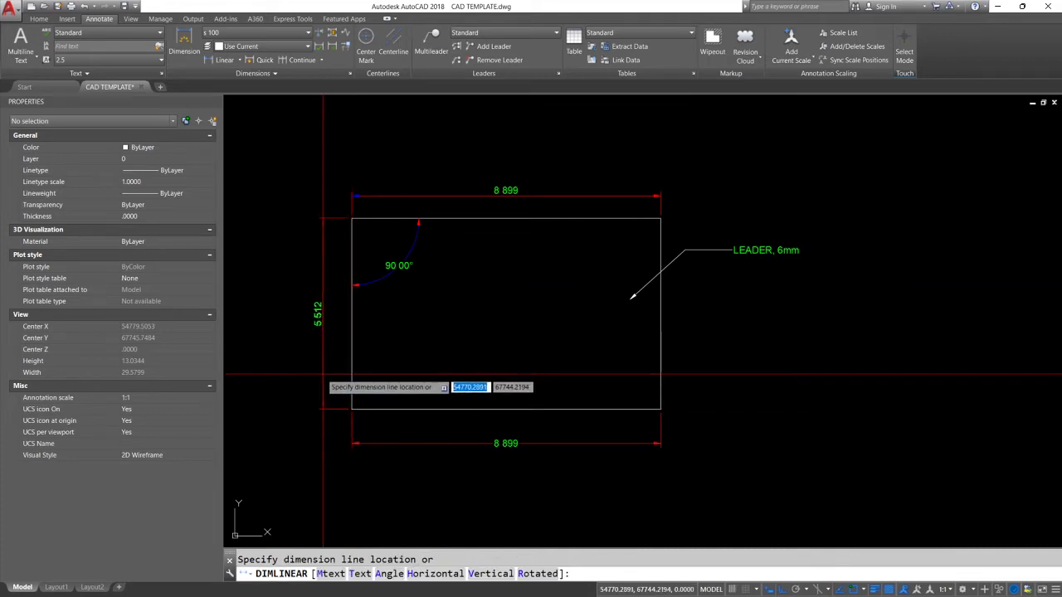
click(321, 375)
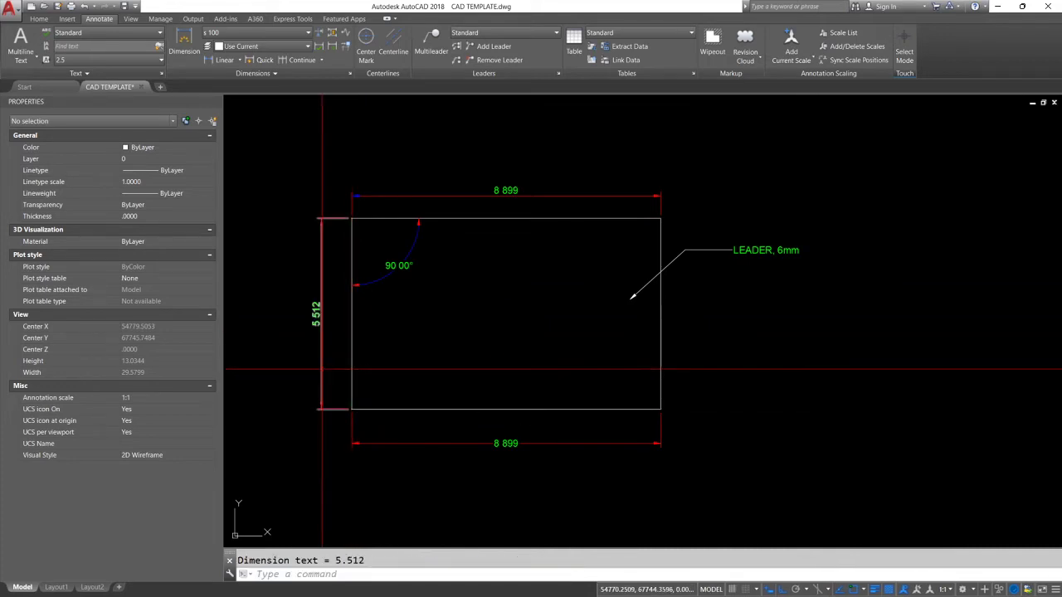
- Switch to the PDF in Adobe Acrobat Reader and examine the preferred and optional arrowhead styles up close
click(997, 6)
ctrl+scroll(746, 295, down, 3)
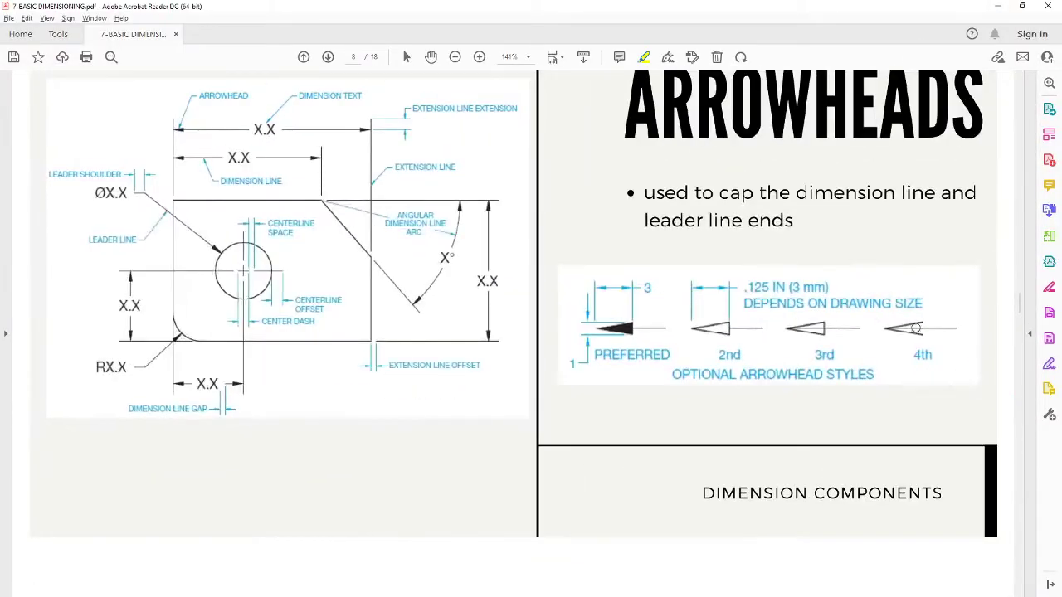
ctrl+scroll(698, 333, up, 4)
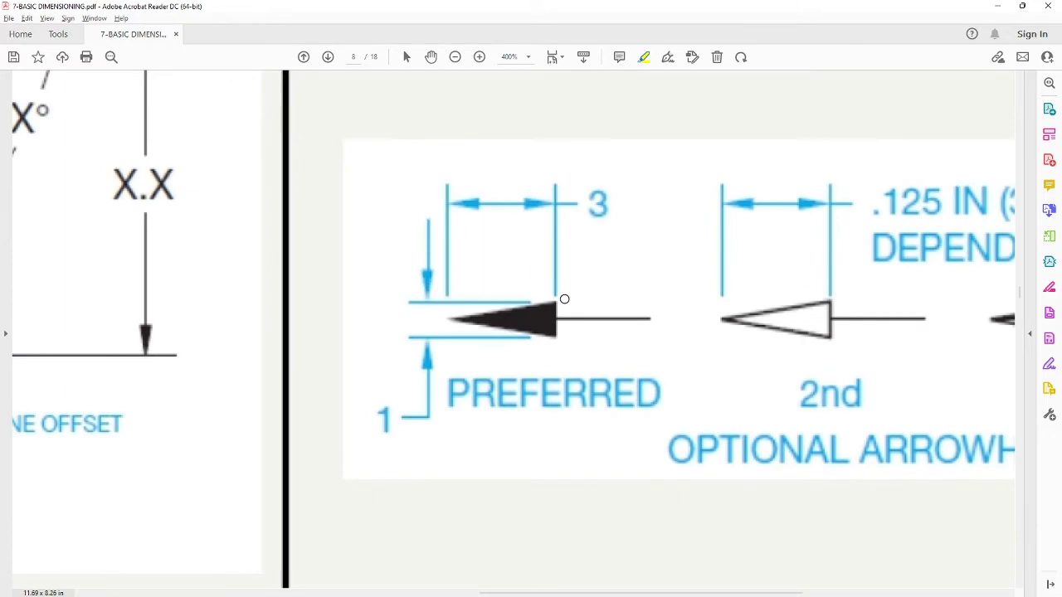
ctrl+scroll(535, 311, down, 3)
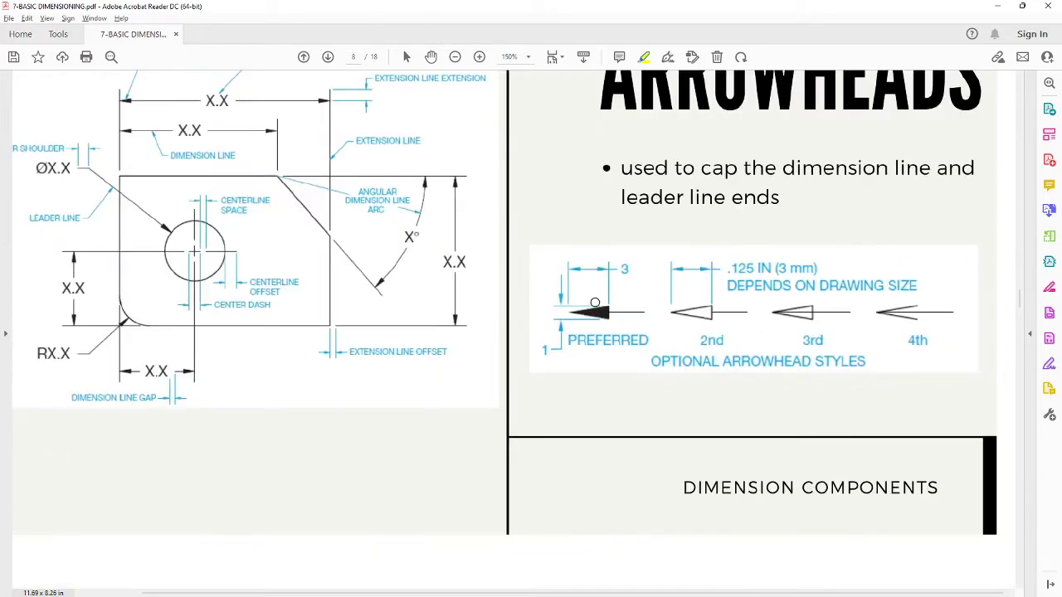
ctrl+scroll(597, 329, down, 1)
ctrl+scroll(710, 242, down, 1)
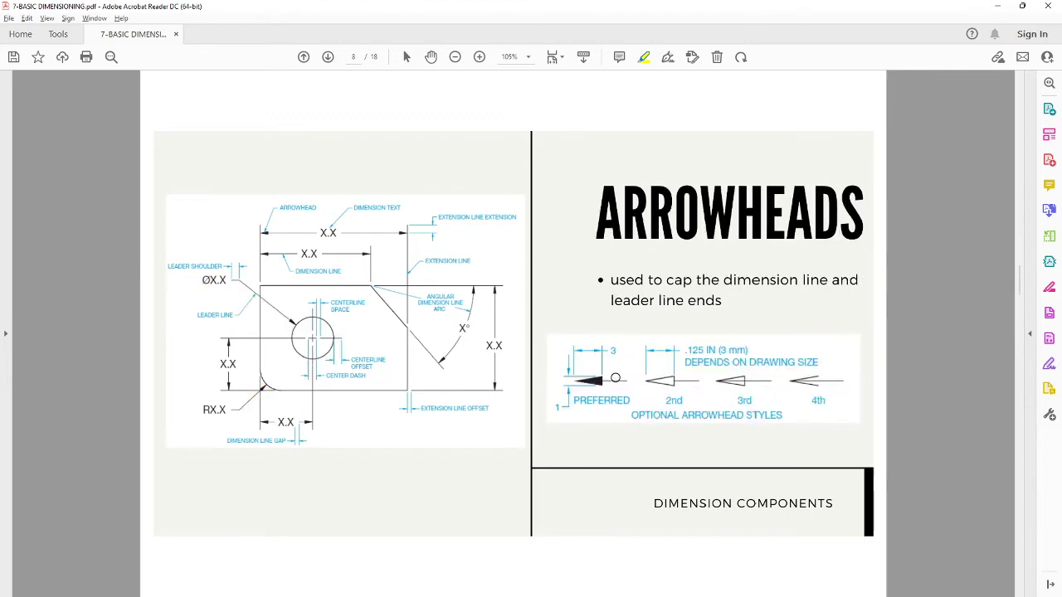
ctrl+scroll(596, 381, up, 2)
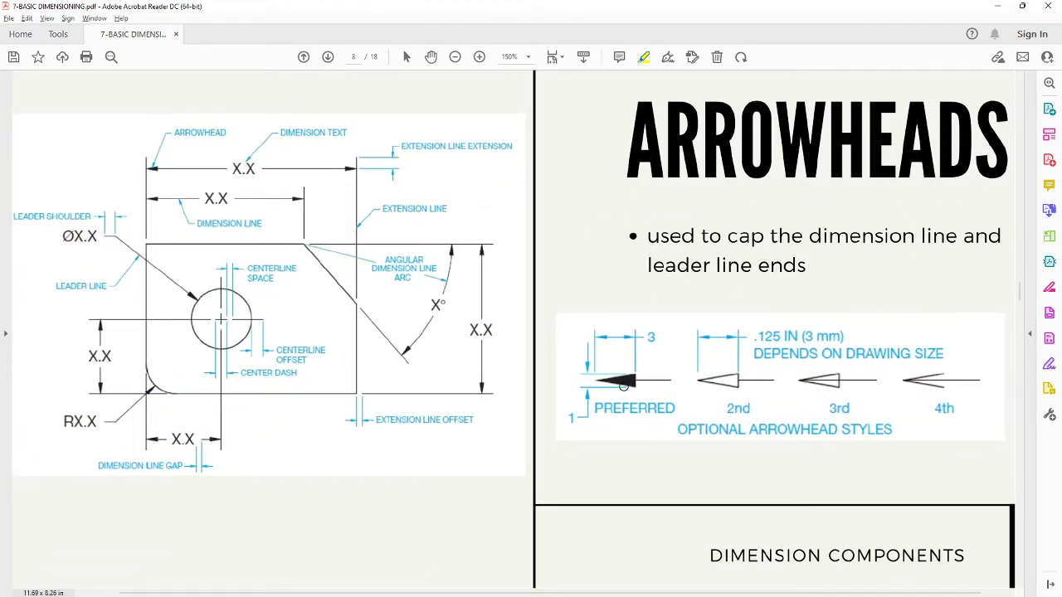
ctrl+scroll(622, 387, down, 2)
- Go to the Extension Lines page and highlight the vertical extension line above the part's right edge in the diagram
scroll(618, 391, down, 1)
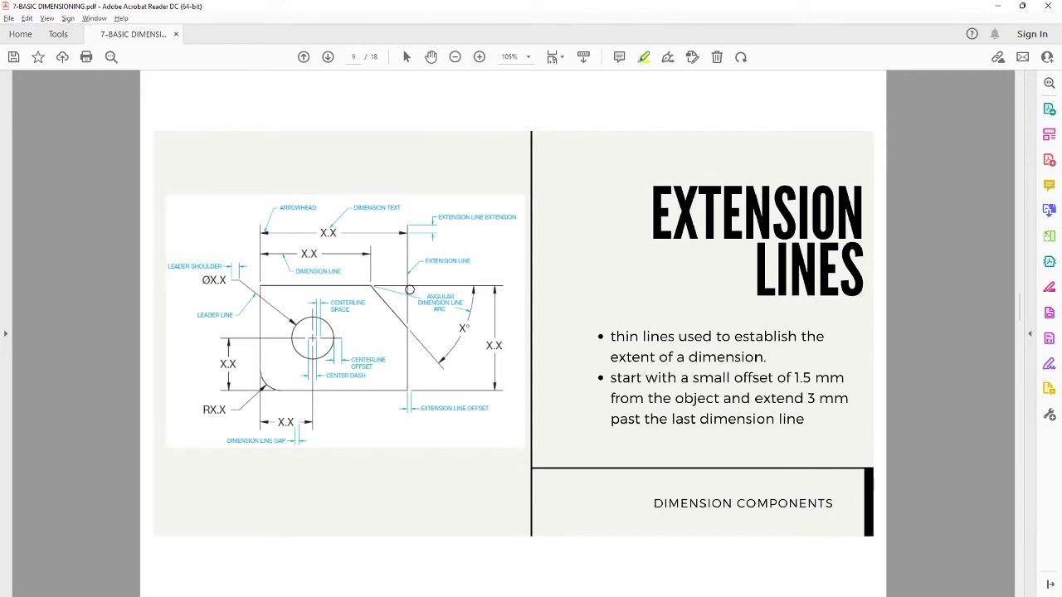
drag(407, 320, 406, 234)
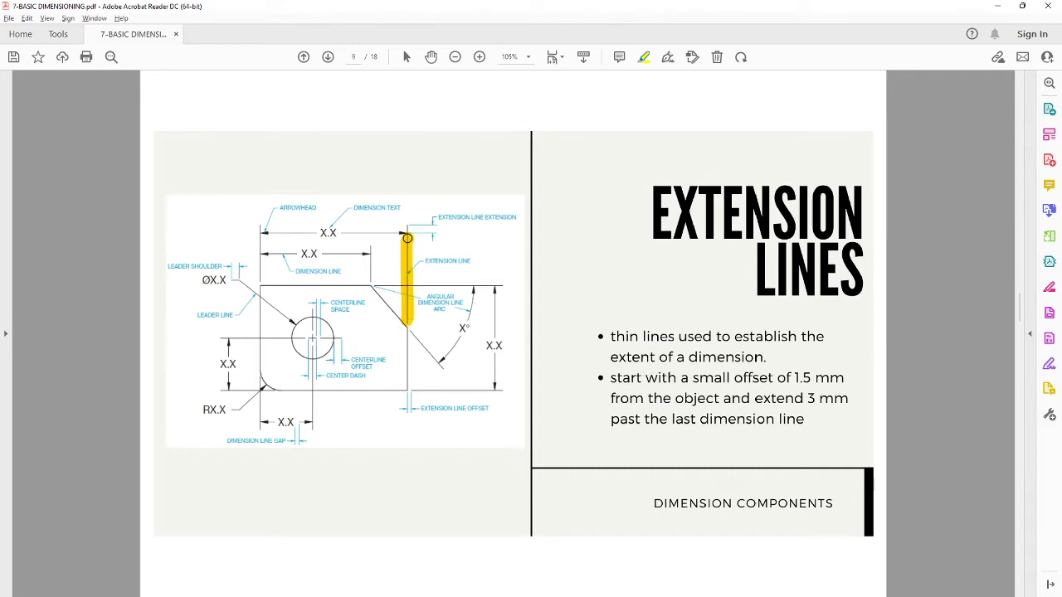